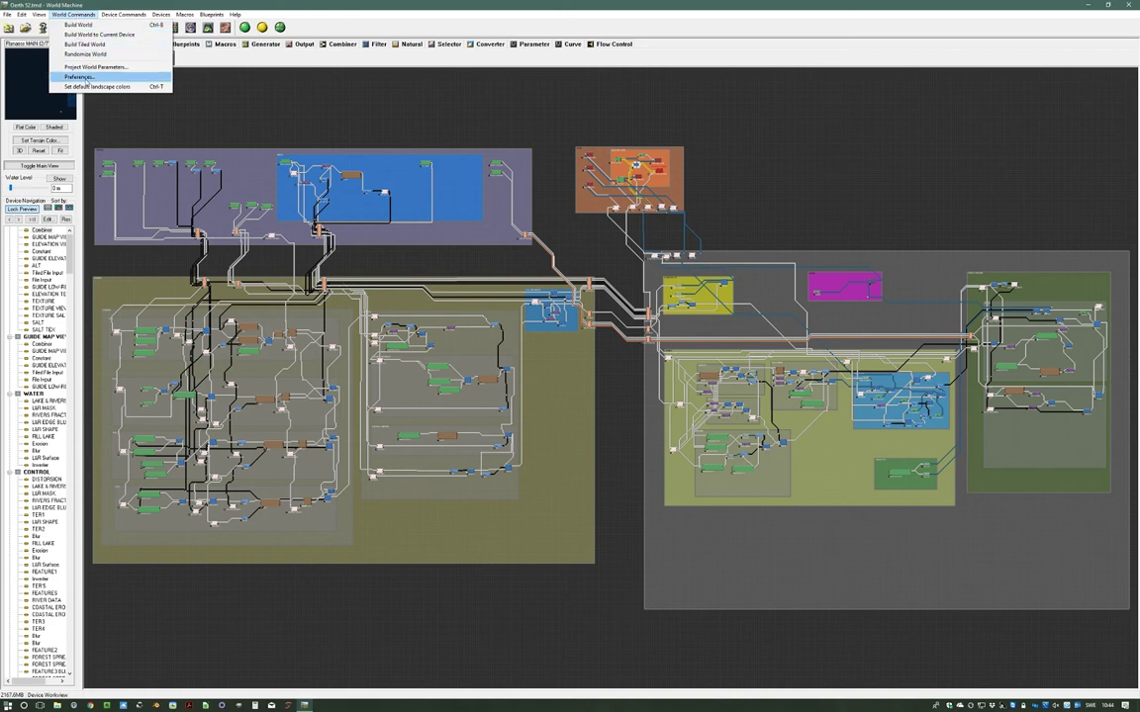
In the build preferences, allow devices to multithread when available and set the maximum builds at once to 12.
{"action": "left_click", "coordinate": [87, 78]}
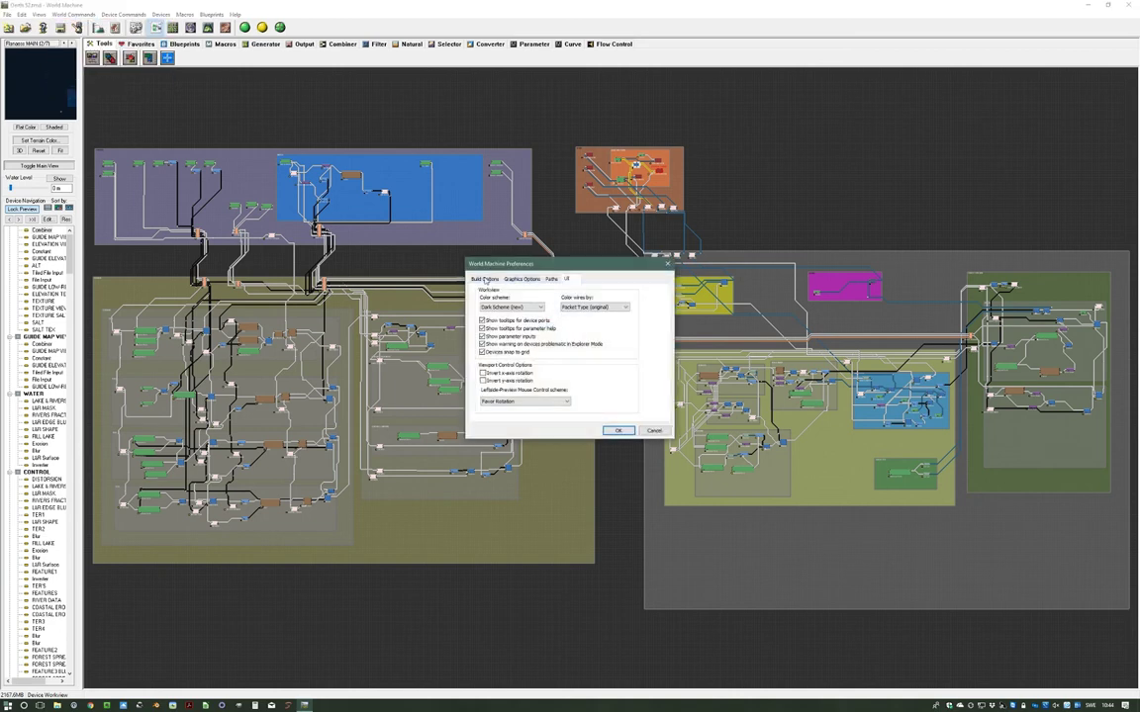
{"action": "left_click_drag", "start_coordinate": [505, 265], "coordinate": [567, 261]}
{"action": "left_click", "coordinate": [512, 279]}
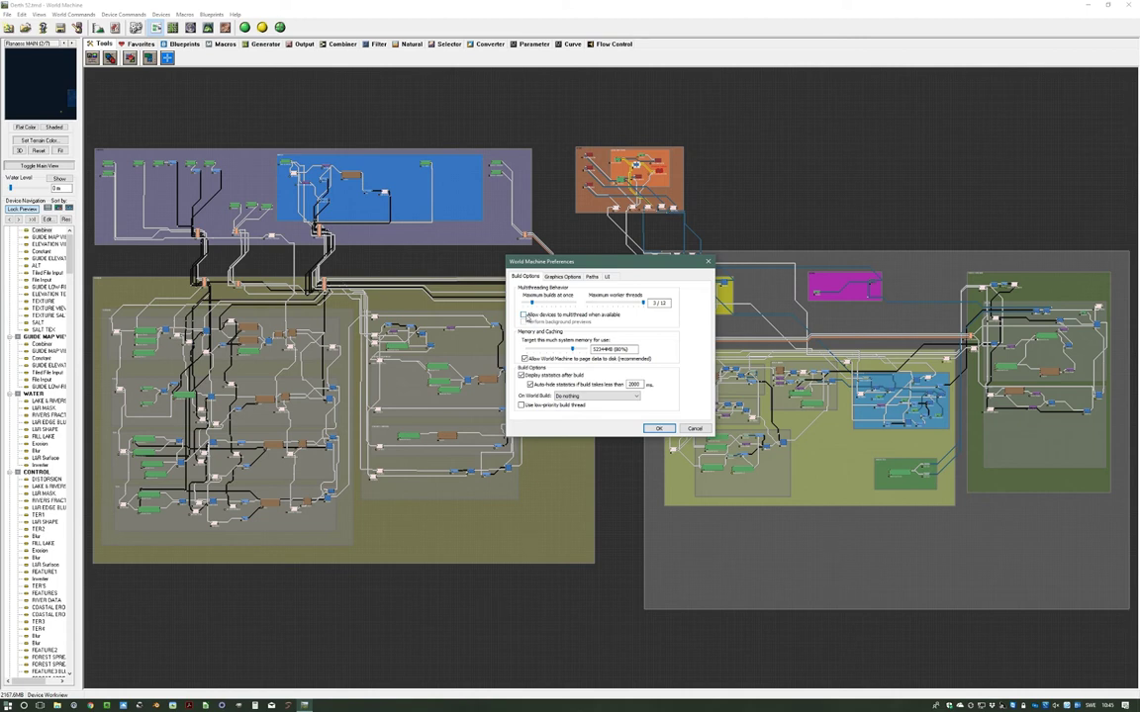
{"action": "left_click", "coordinate": [523, 316]}
{"action": "left_click_drag", "start_coordinate": [533, 306], "coordinate": [536, 307]}
{"action": "left_click_drag", "start_coordinate": [536, 306], "coordinate": [575, 306]}
{"action": "mouse_move", "coordinate": [605, 266]}
{"action": "left_mouse_down"}
{"action": "mouse_move", "coordinate": [597, 263]}
{"action": "mouse_move", "coordinate": [611, 262]}
{"action": "left_mouse_up"}
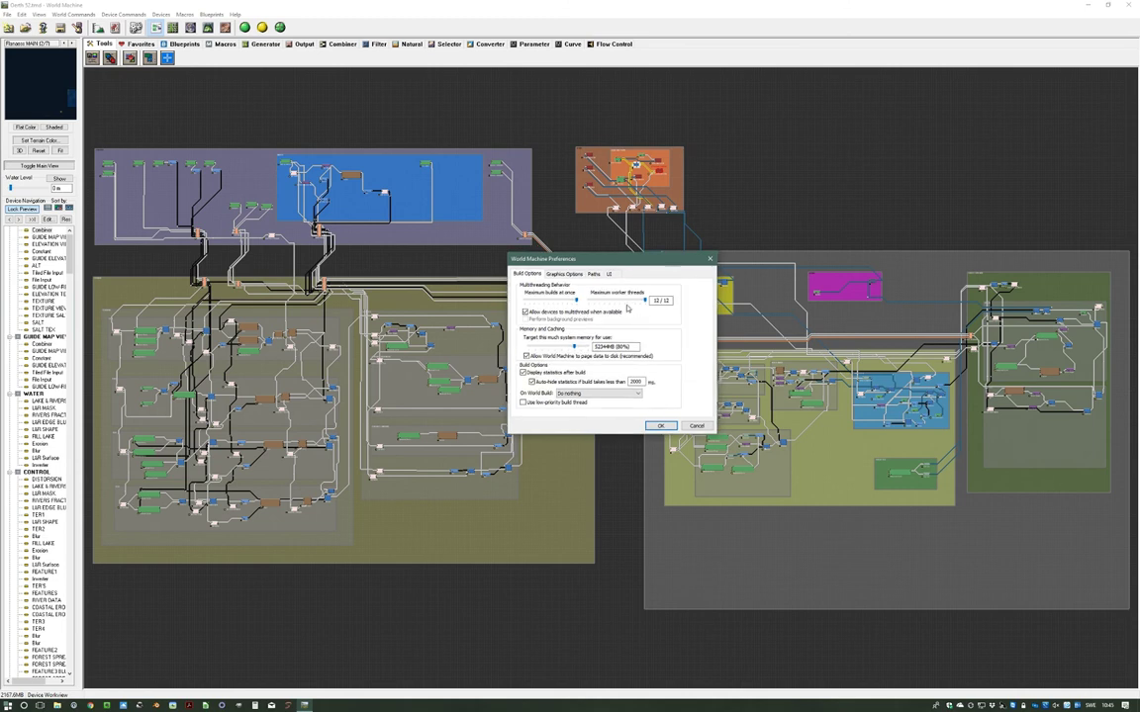
{"action": "left_click_drag", "start_coordinate": [610, 261], "coordinate": [583, 264]}
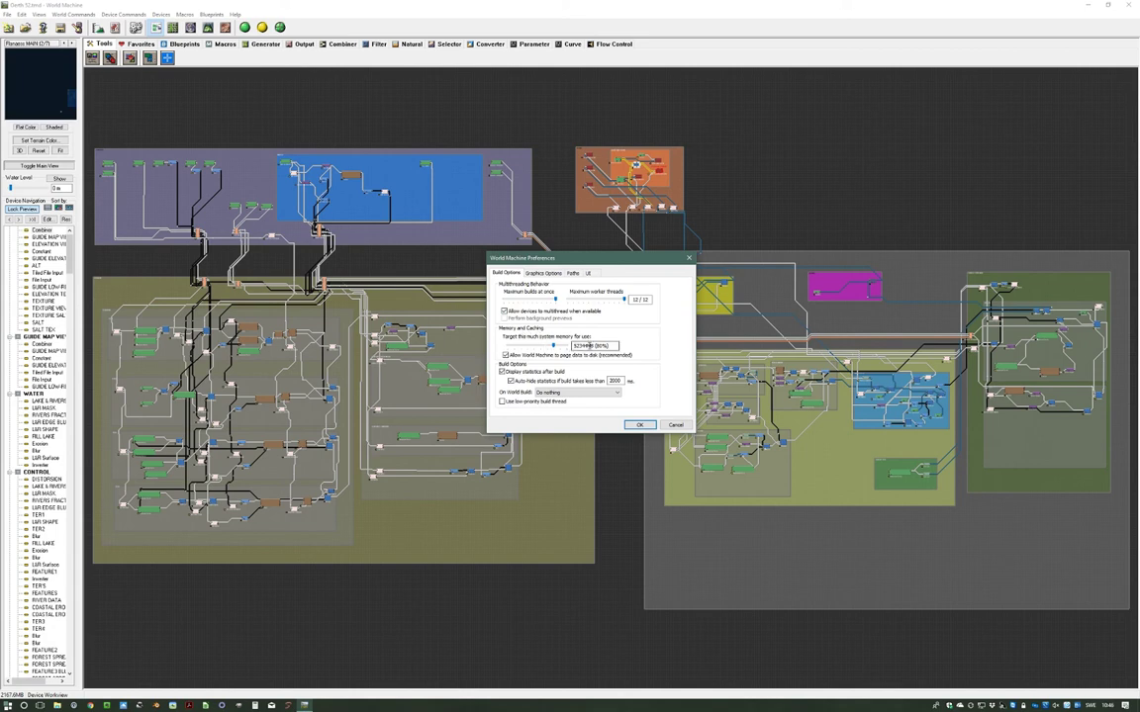
Examine the system memory target and the available On World Build actions without changing them.
{"action": "left_click", "coordinate": [606, 346]}
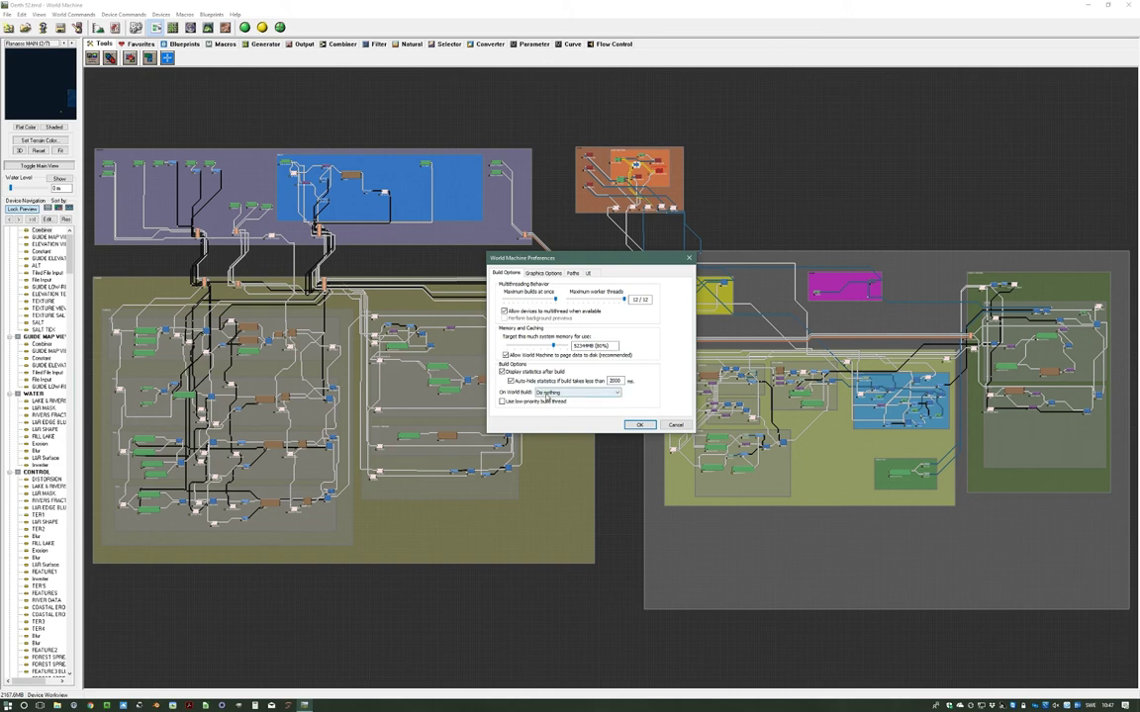
{"action": "left_click", "coordinate": [548, 393]}
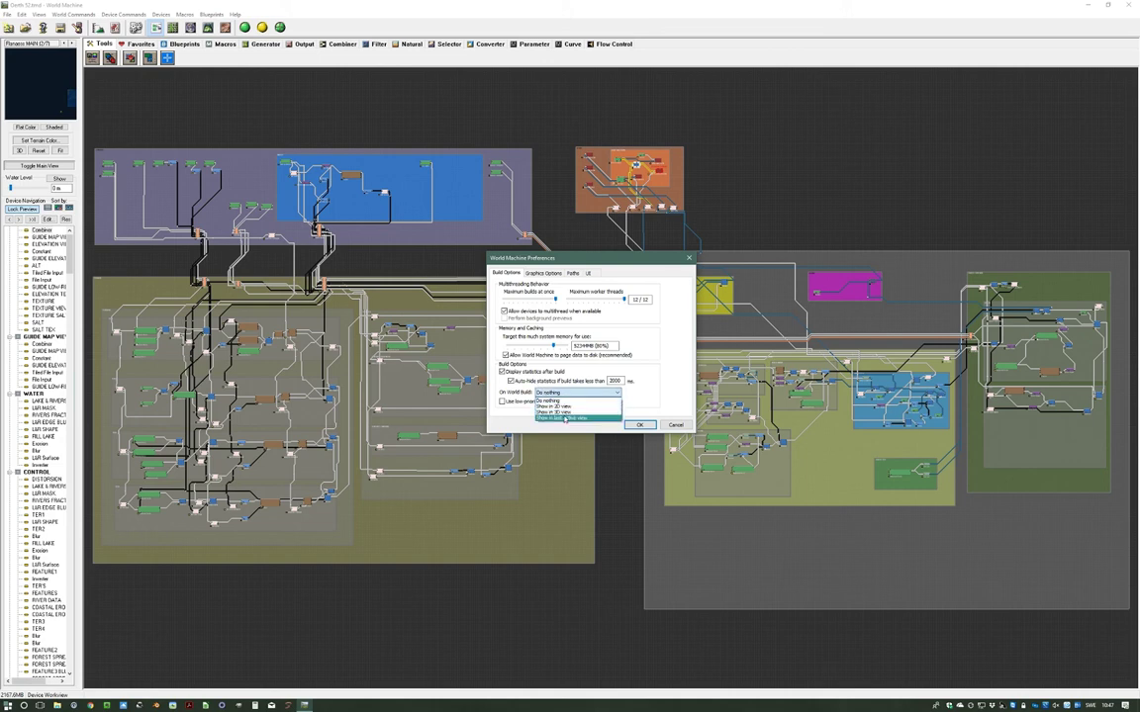
{"action": "left_click", "coordinate": [526, 414]}
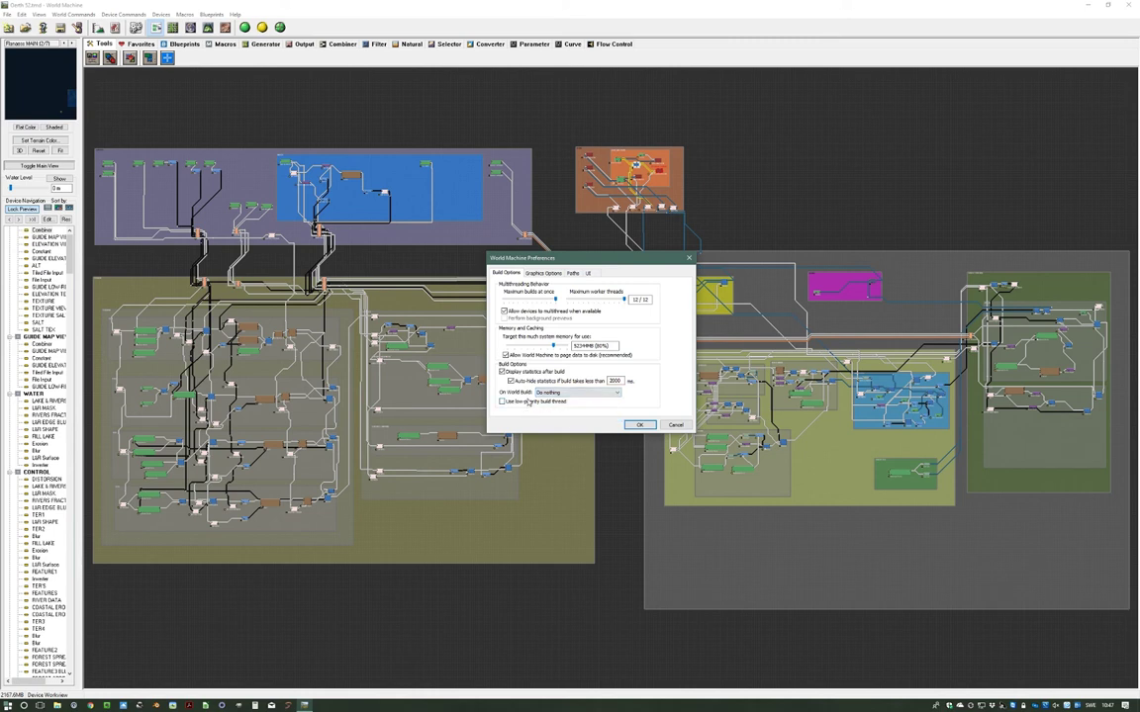
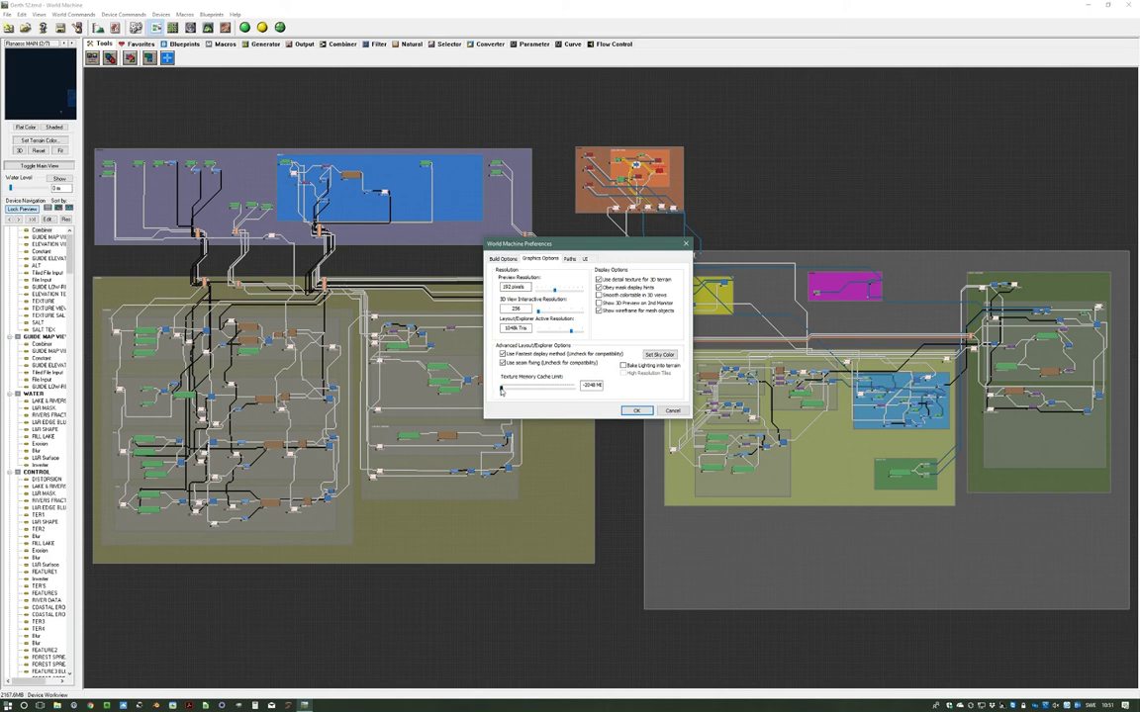
Set the texture memory cache limit to 2048 MB in the graphics preferences.
{"action": "left_click_drag", "start_coordinate": [502, 392], "coordinate": [574, 388]}
{"action": "left_click_drag", "start_coordinate": [625, 245], "coordinate": [623, 252]}
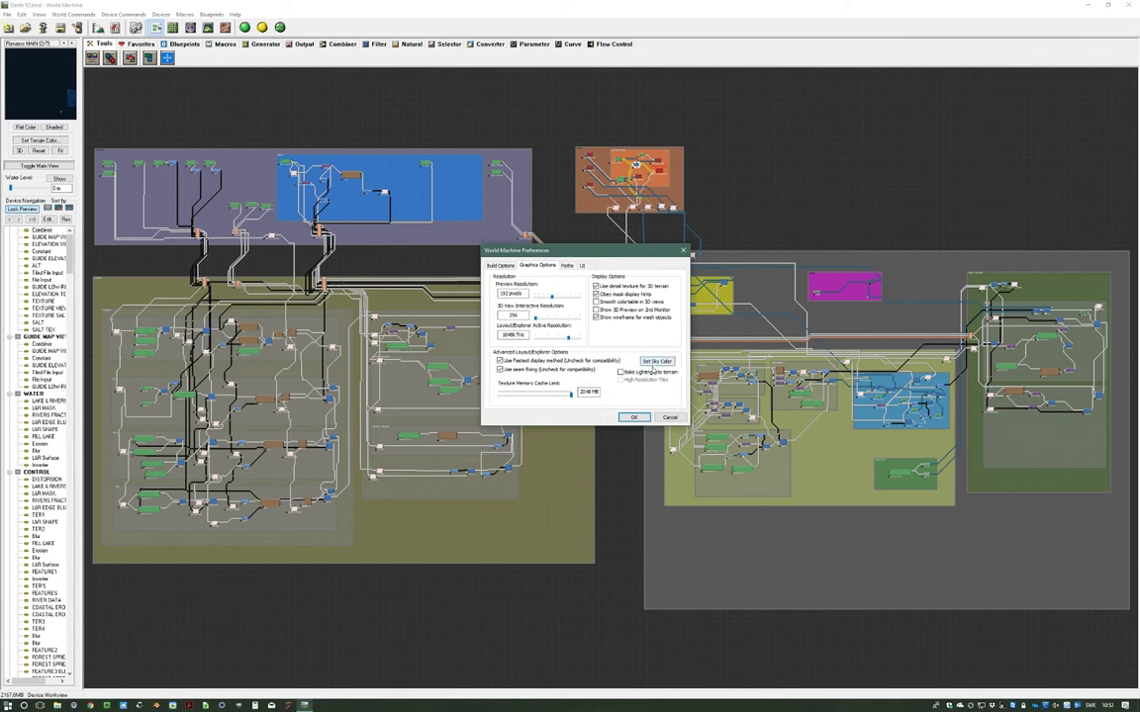
Examine the sky color picker without choosing a color, and review the document, temporary file, macro and preset storage paths.
{"action": "left_click", "coordinate": [654, 364]}
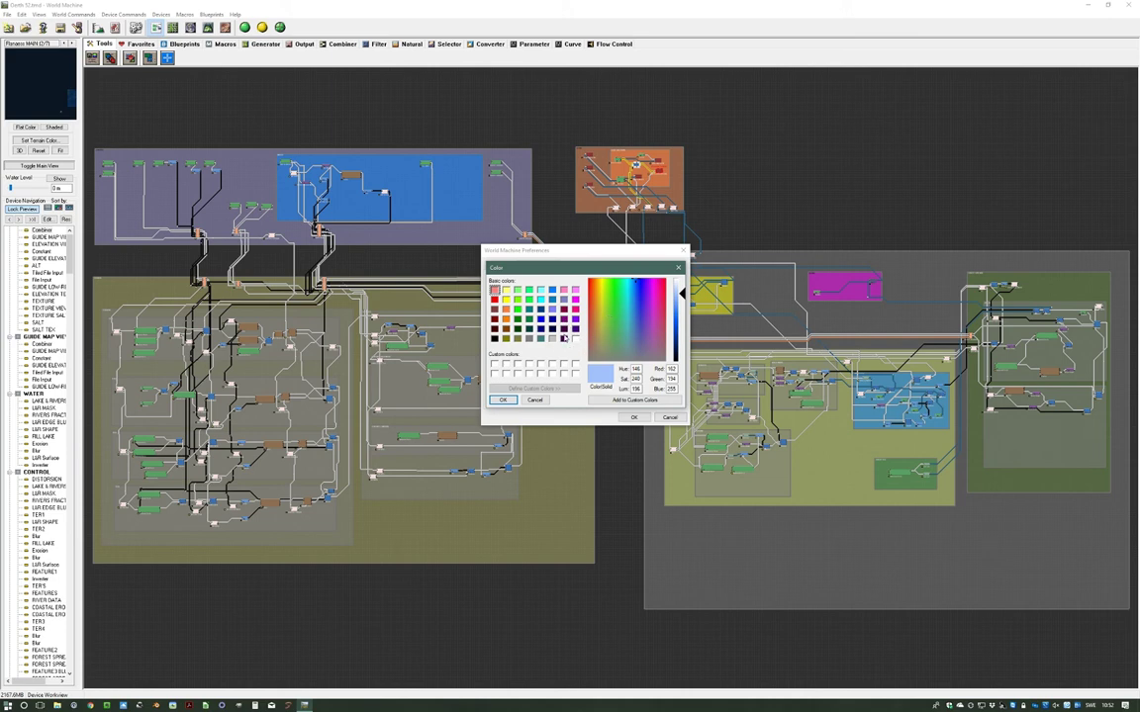
{"action": "mouse_move", "coordinate": [577, 267]}
{"action": "left_mouse_down"}
{"action": "mouse_move", "coordinate": [576, 338]}
{"action": "mouse_move", "coordinate": [567, 268]}
{"action": "left_mouse_up"}
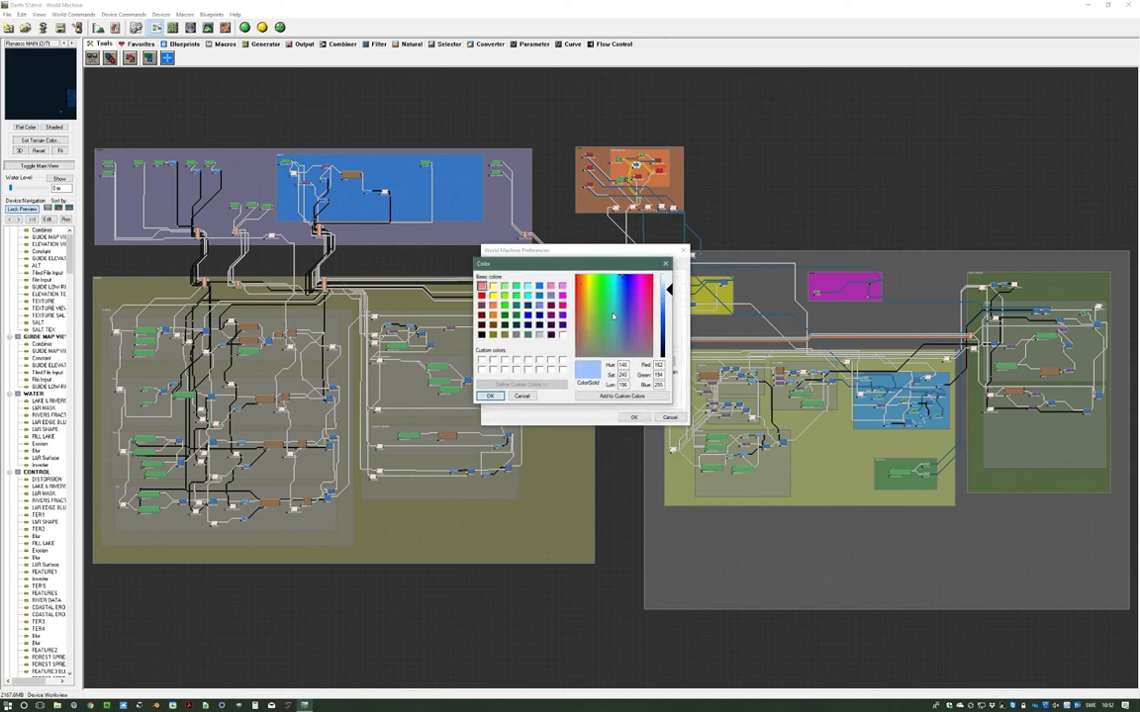
{"action": "left_click", "coordinate": [529, 396]}
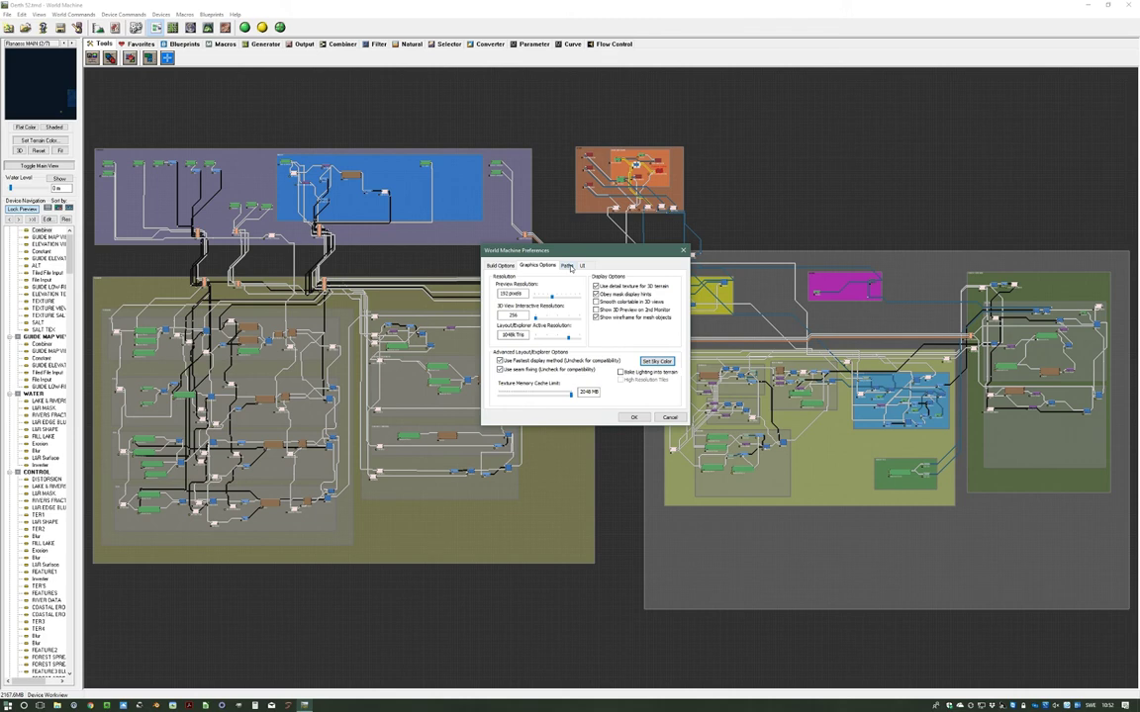
{"action": "left_click", "coordinate": [568, 266]}
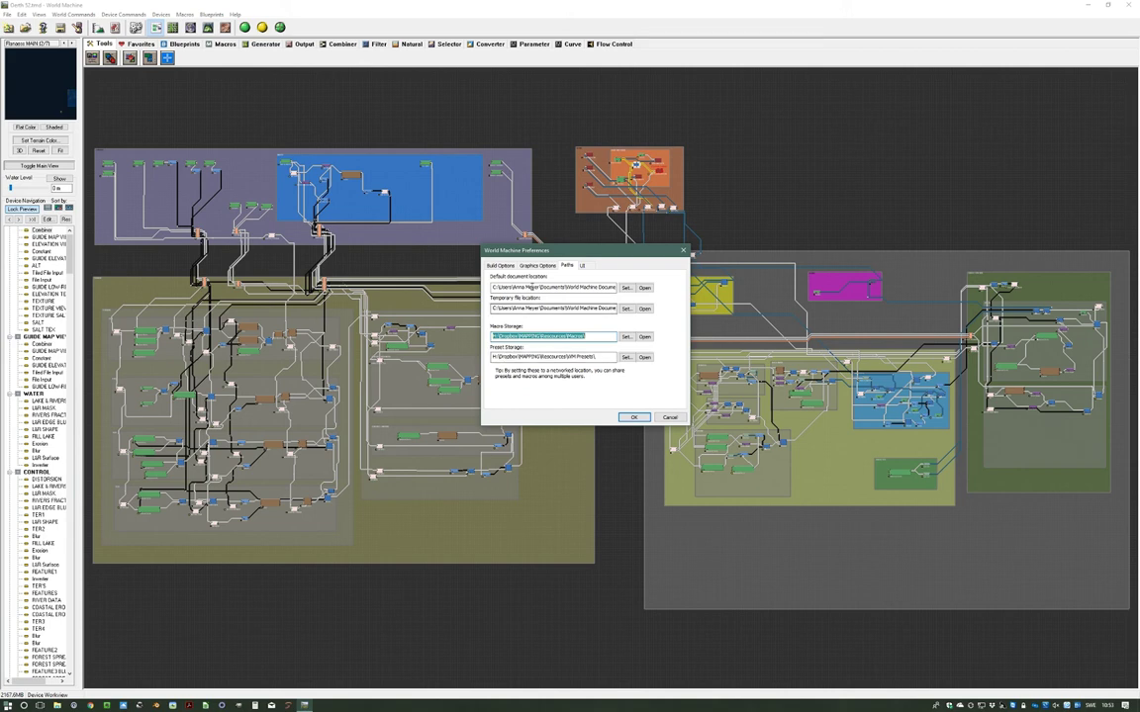
{"action": "left_click_drag", "start_coordinate": [522, 251], "coordinate": [508, 270]}
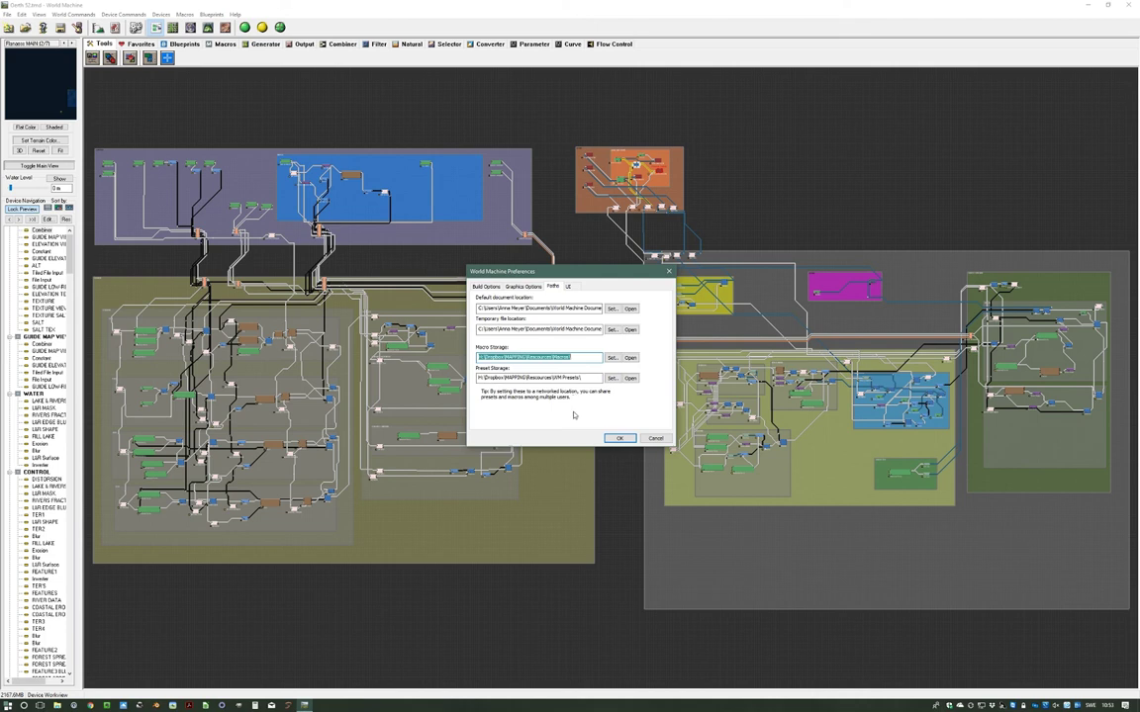
Examine the interface preferences, including the workview color scheme and the choices for coloring wires.
{"action": "left_click", "coordinate": [569, 287]}
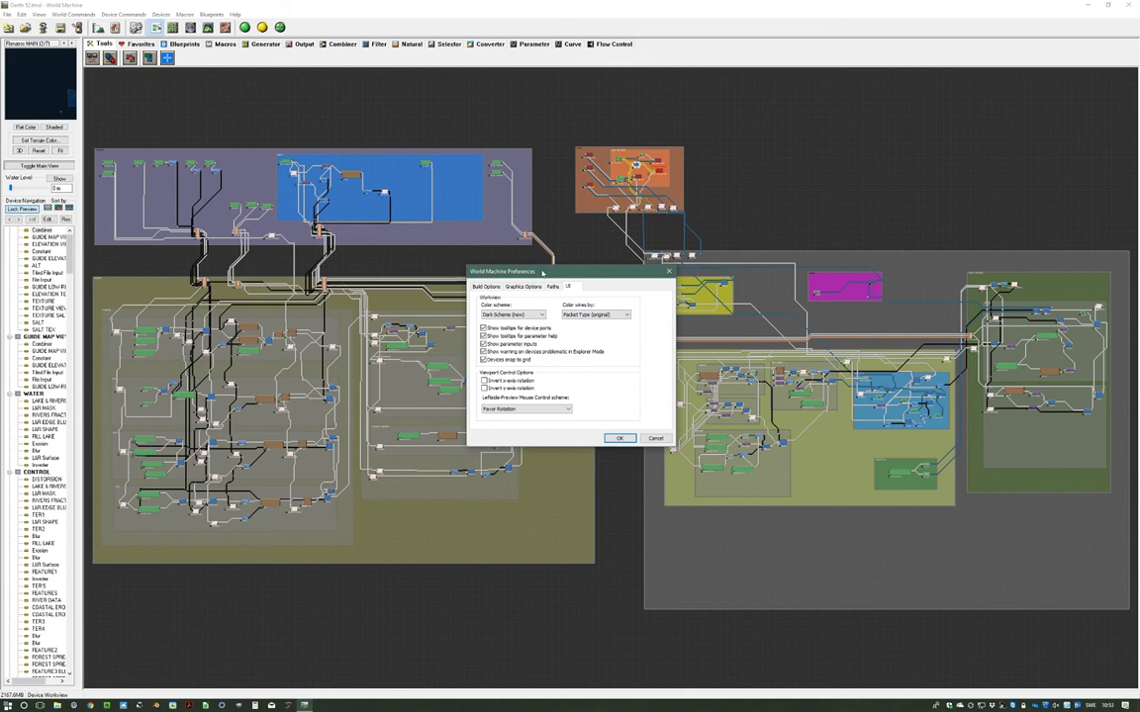
{"action": "left_click_drag", "start_coordinate": [524, 271], "coordinate": [713, 271]}
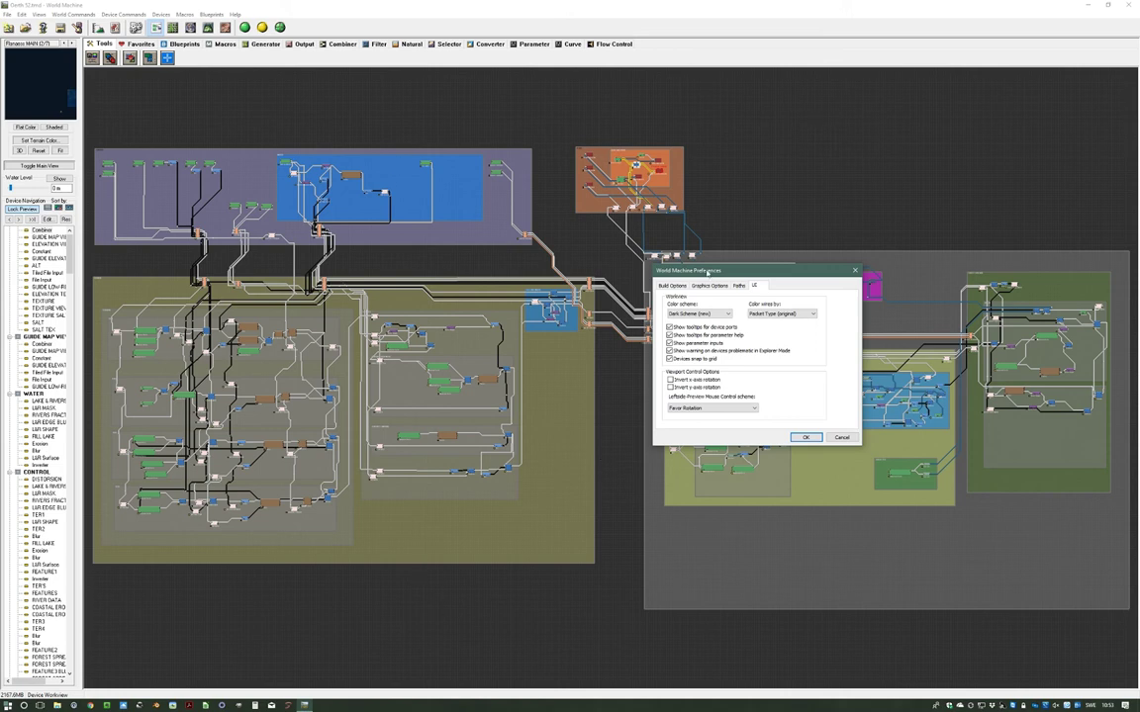
{"action": "left_click_drag", "start_coordinate": [708, 273], "coordinate": [600, 289]}
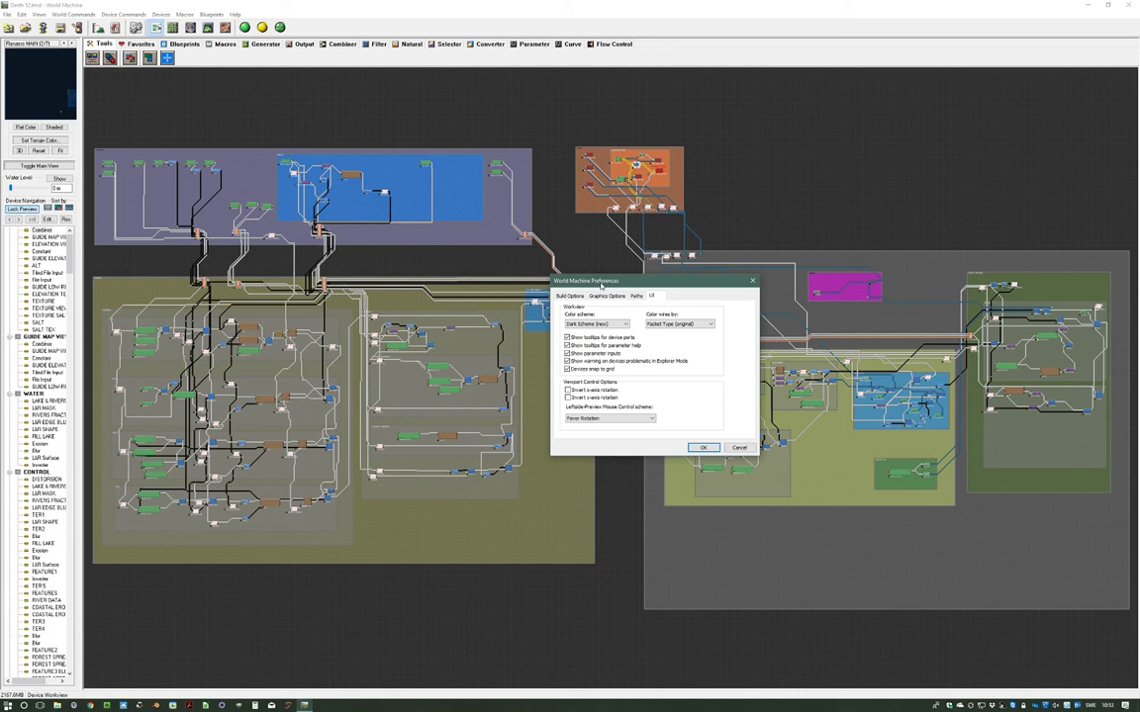
{"action": "left_click_drag", "start_coordinate": [601, 289], "coordinate": [606, 280]}
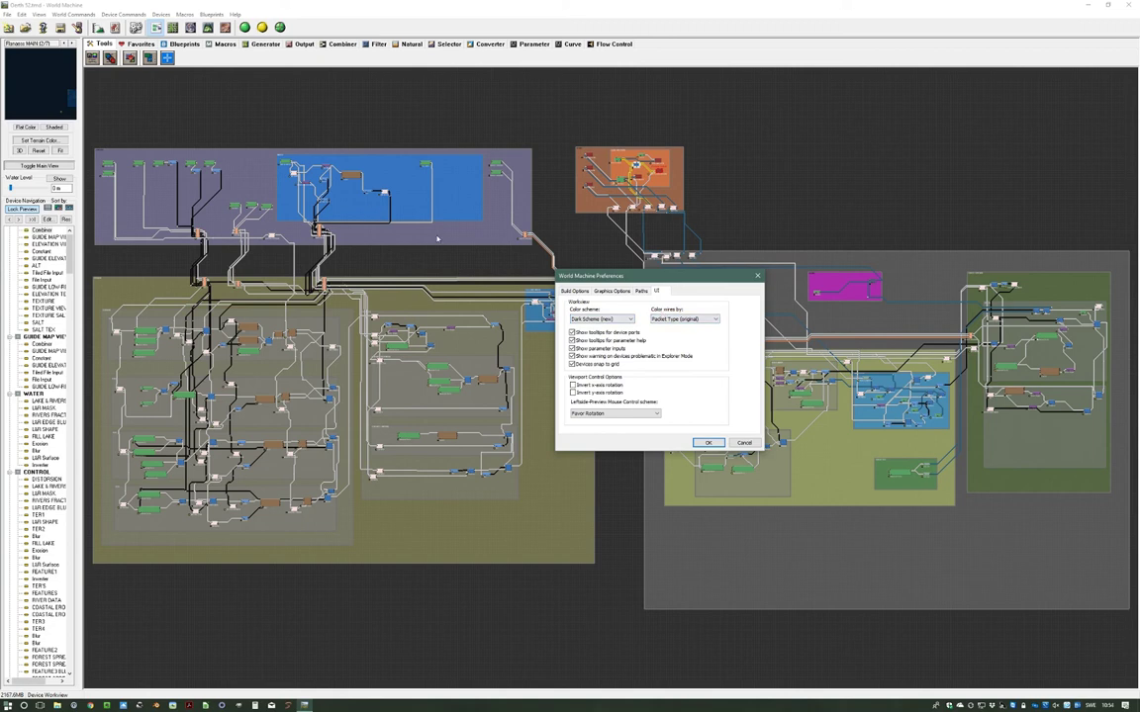
{"action": "left_click", "coordinate": [685, 319]}
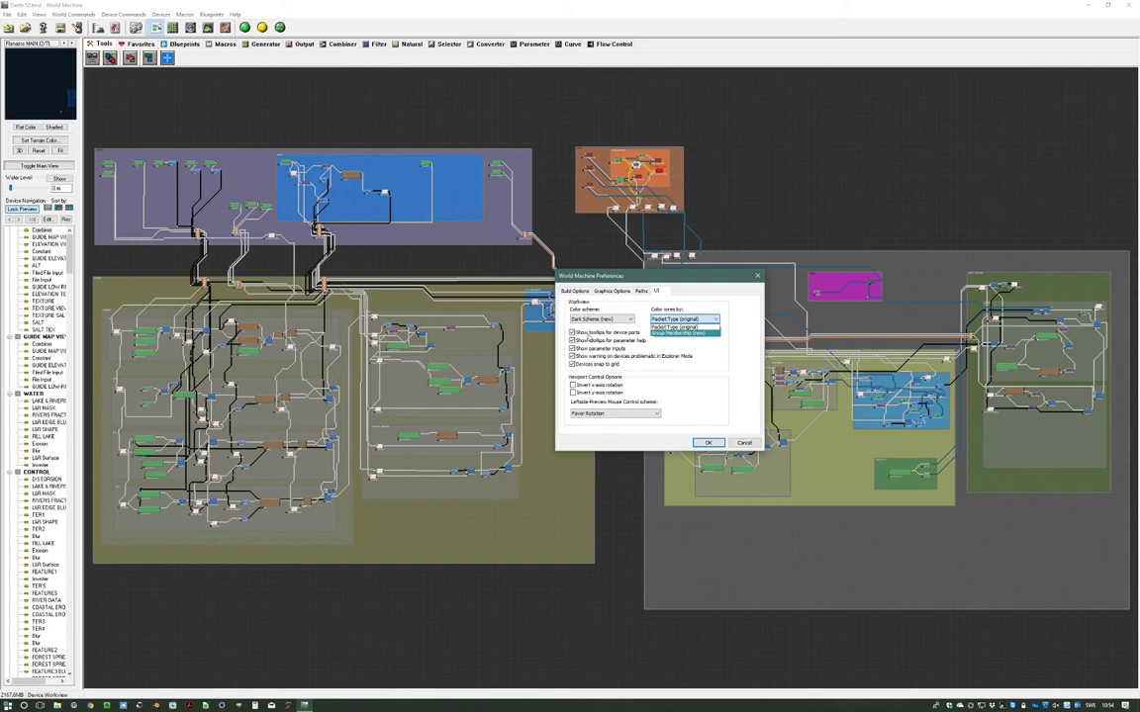
{"action": "key", "text": "Escape"}
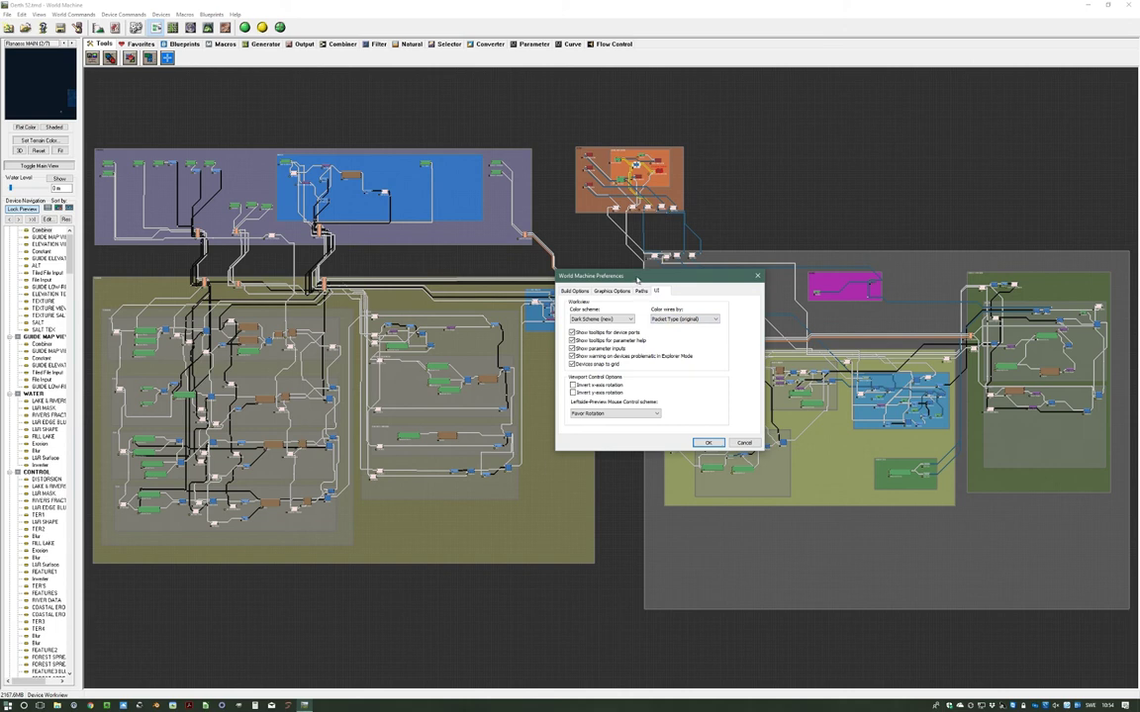
{"action": "left_click_drag", "start_coordinate": [584, 276], "coordinate": [356, 272]}
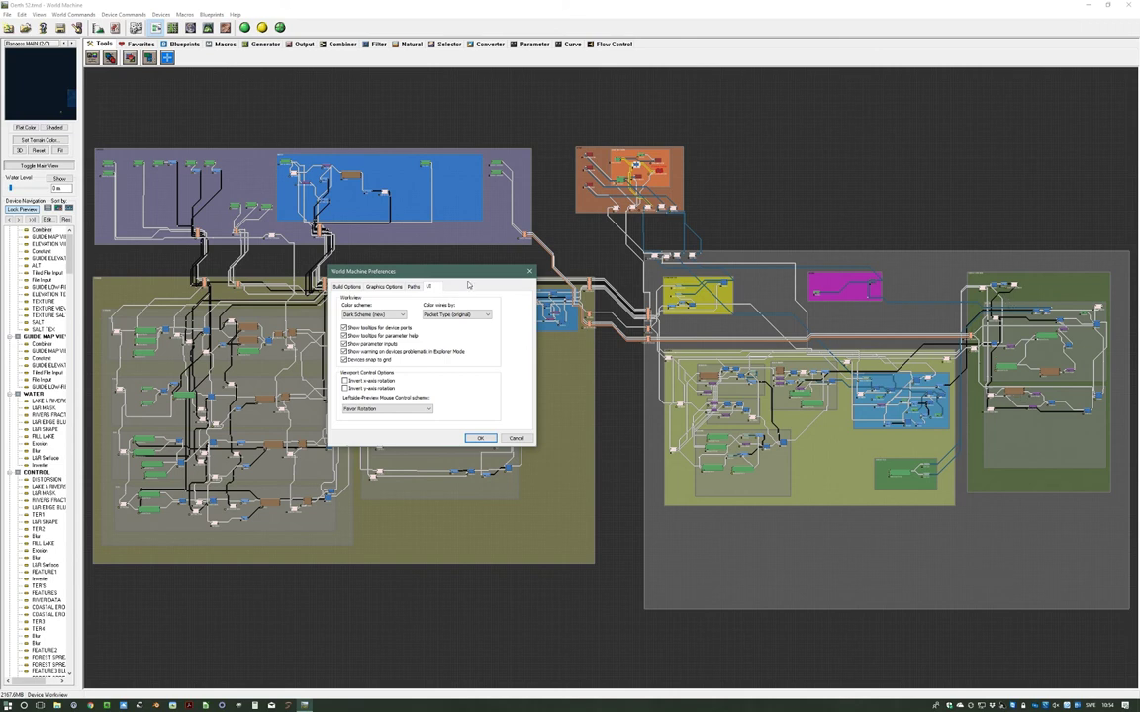
{"action": "left_click_drag", "start_coordinate": [426, 271], "coordinate": [549, 284]}
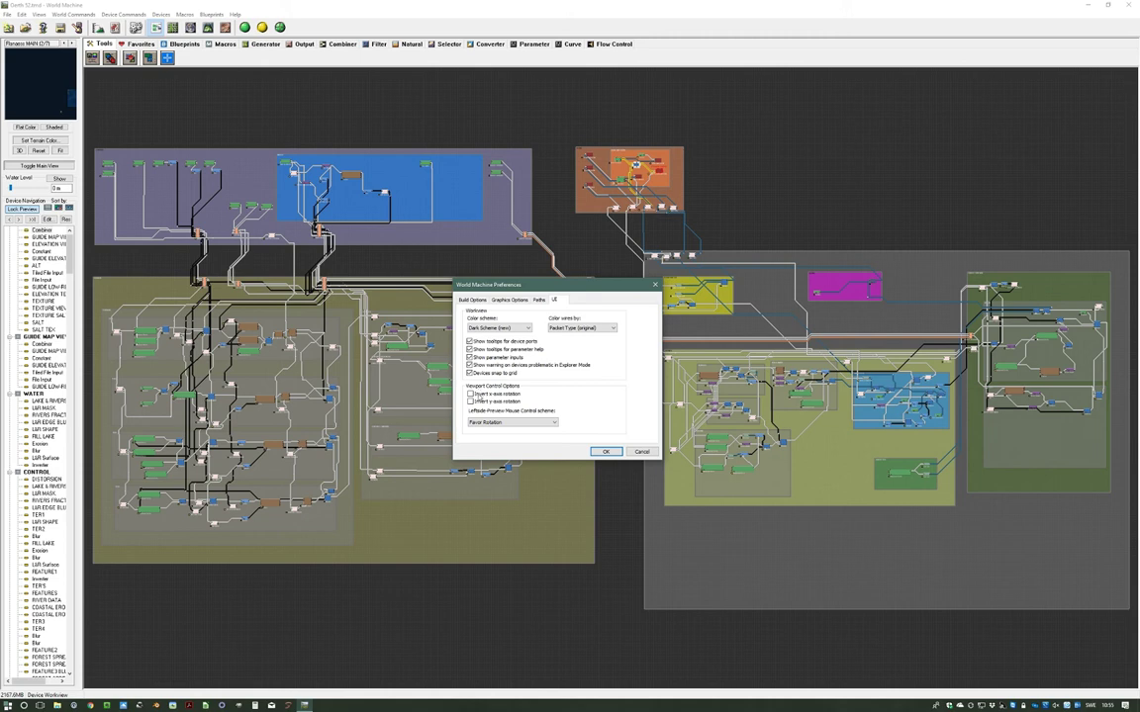
Keep Favor Rotation as the left-side preview's mouse control scheme and accept the preferences.
{"action": "left_click", "coordinate": [497, 423]}
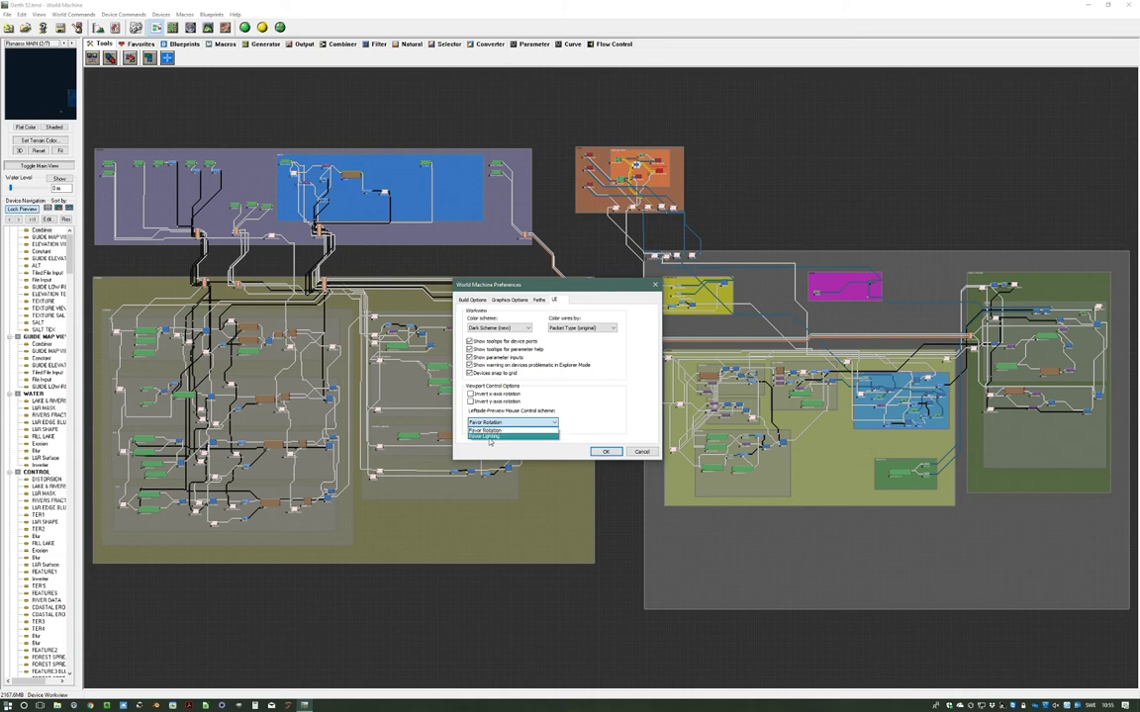
{"action": "left_click", "coordinate": [504, 426]}
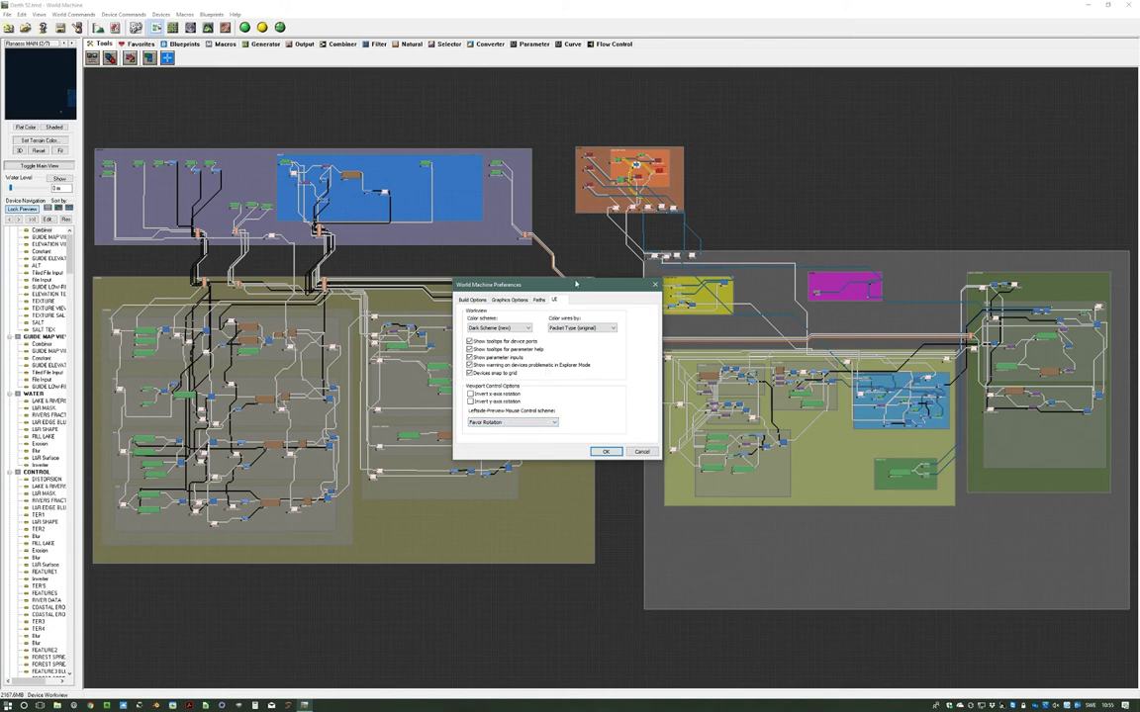
{"action": "left_click_drag", "start_coordinate": [576, 285], "coordinate": [564, 271]}
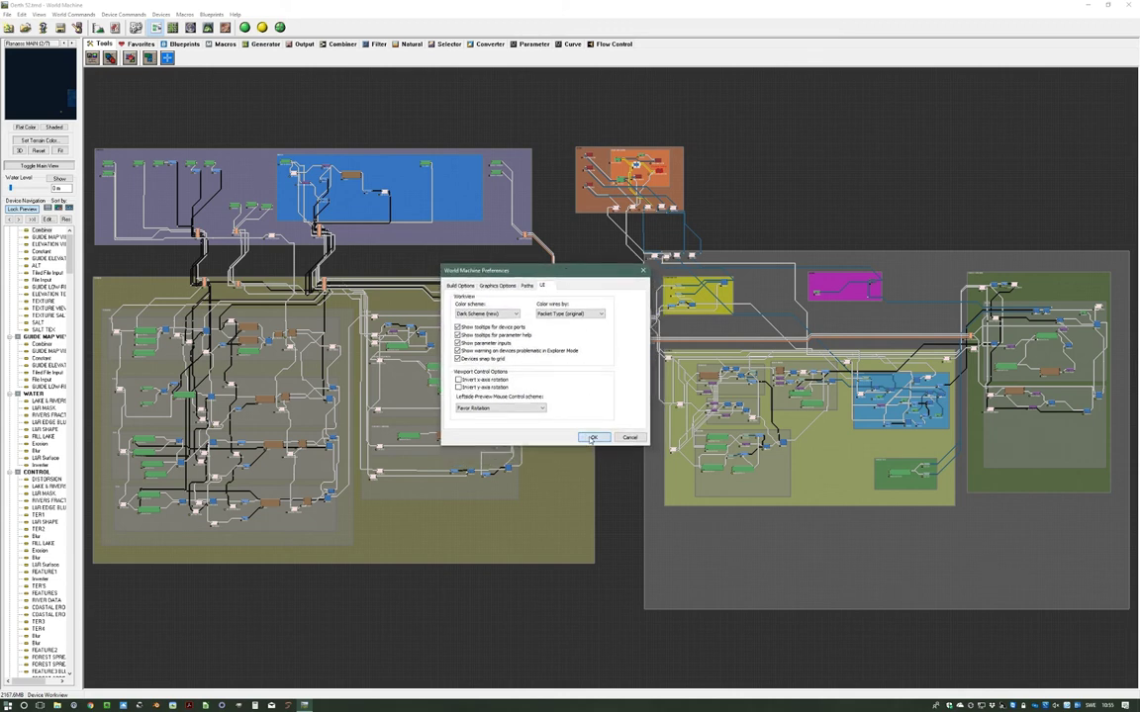
{"action": "left_click", "coordinate": [592, 439]}
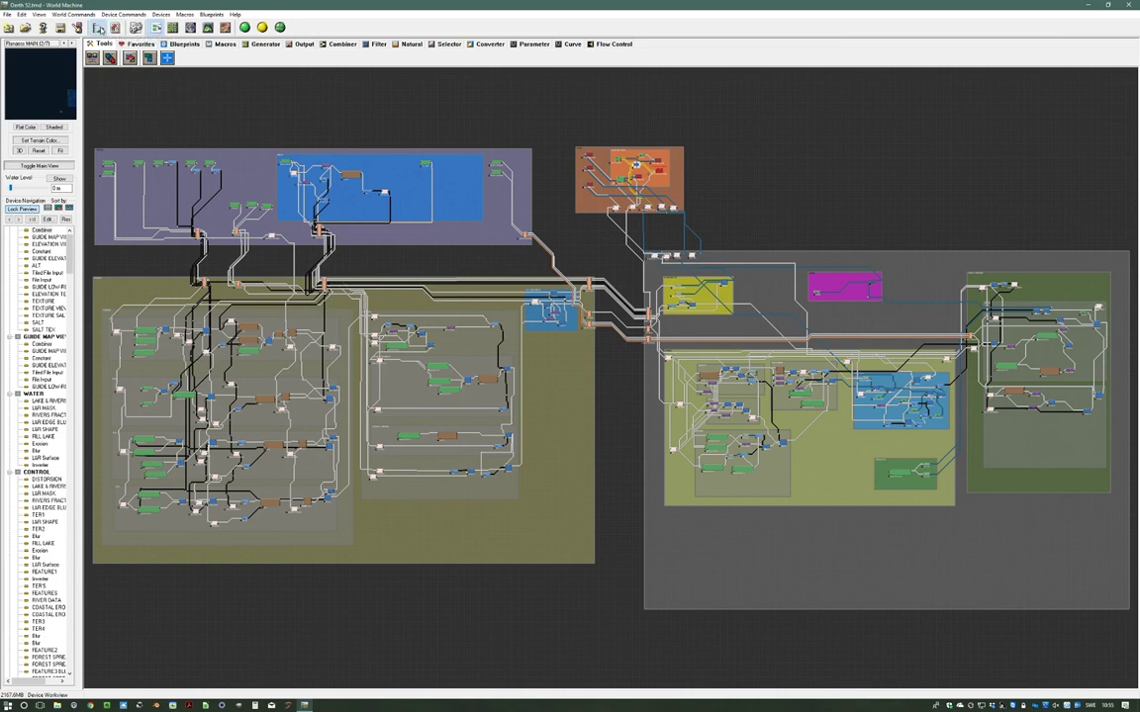
Examine the project's render extents and normal build resolution, including the list of stored extents.
{"action": "left_click", "coordinate": [99, 28]}
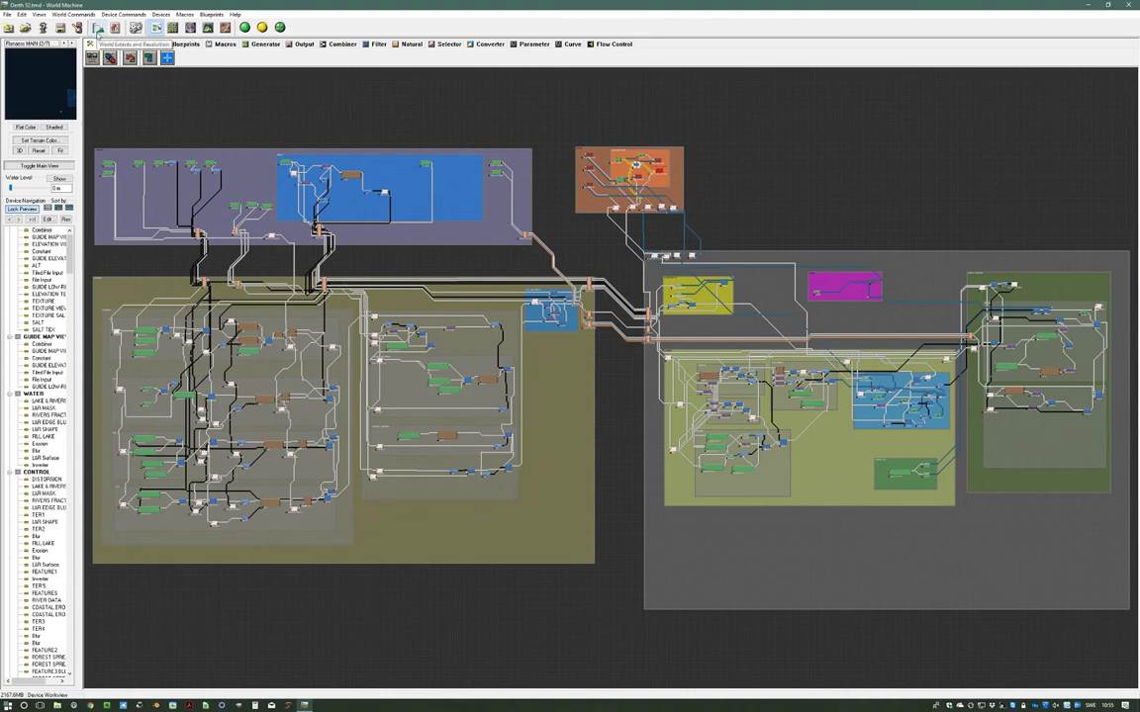
{"action": "left_click", "coordinate": [98, 31]}
{"action": "left_click_drag", "start_coordinate": [466, 250], "coordinate": [504, 262]}
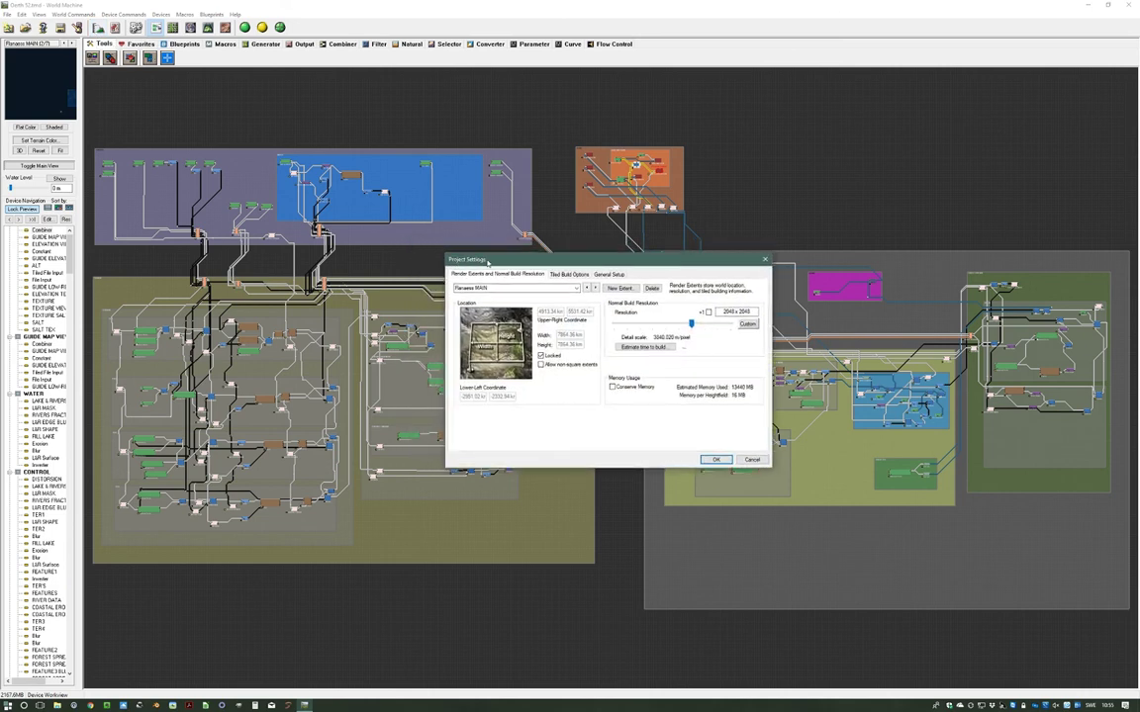
{"action": "left_click_drag", "start_coordinate": [488, 262], "coordinate": [480, 261]}
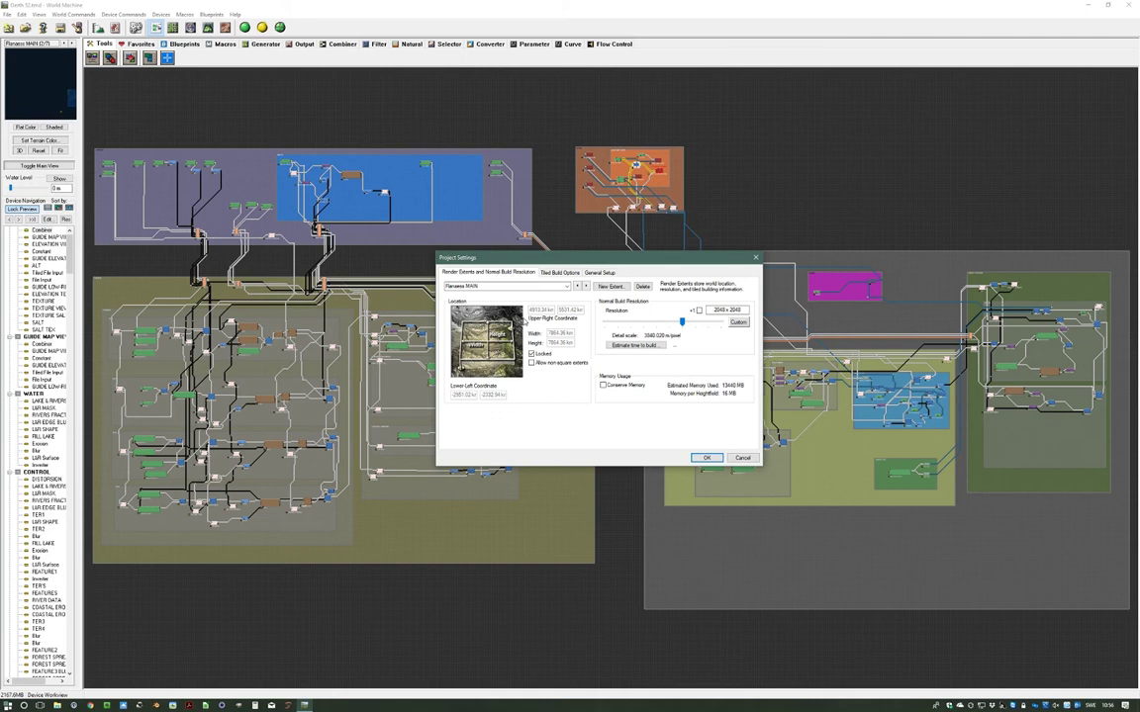
{"action": "left_click", "coordinate": [567, 287]}
{"action": "left_click", "coordinate": [494, 296]}
{"action": "left_click_drag", "start_coordinate": [586, 262], "coordinate": [582, 265]}
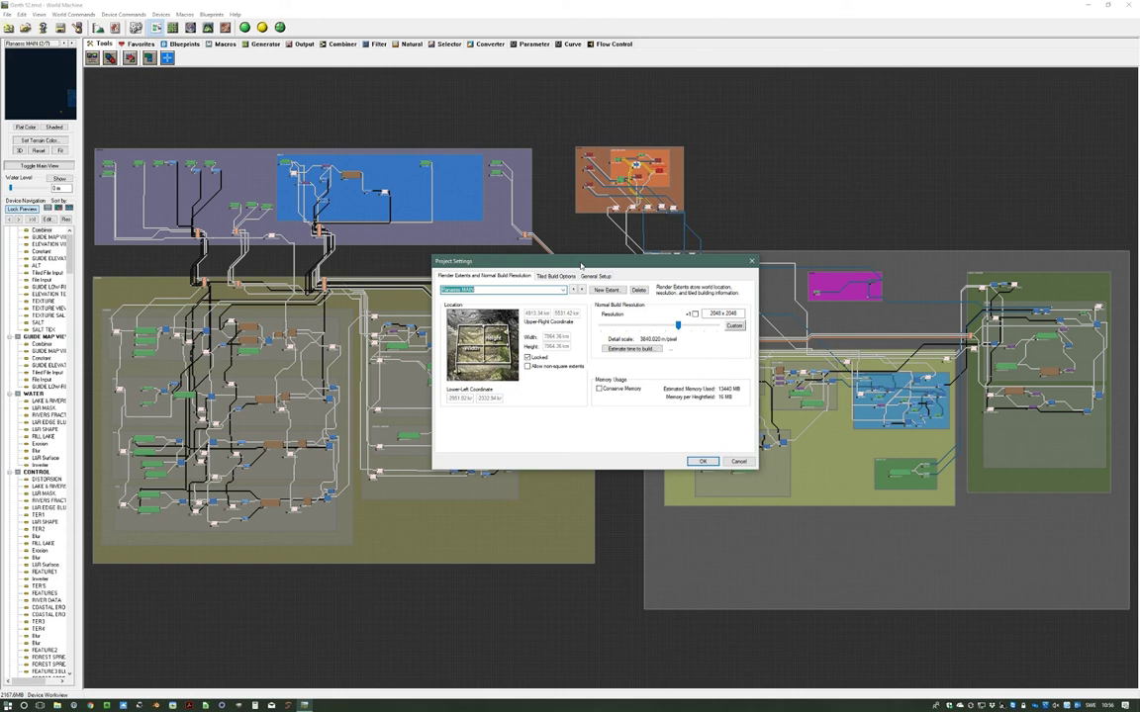
{"action": "left_click_drag", "start_coordinate": [582, 266], "coordinate": [588, 264]}
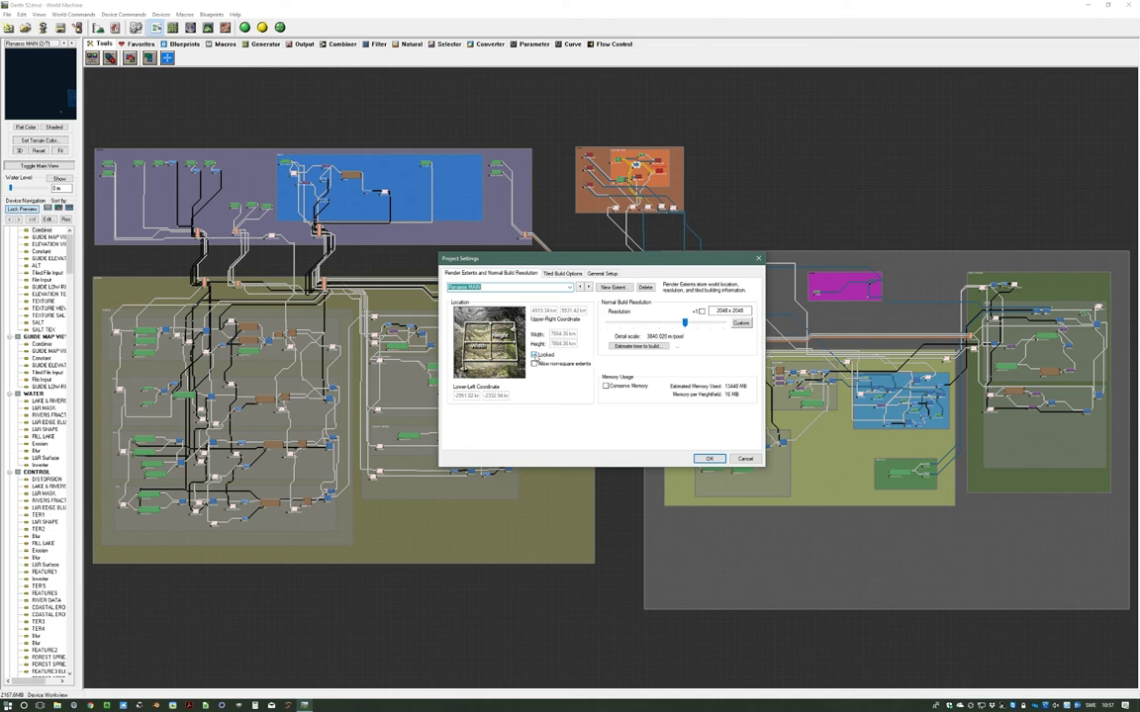
Unlock the current render extent's coordinates and size, and discard the project settings changes.
{"action": "left_click", "coordinate": [536, 354]}
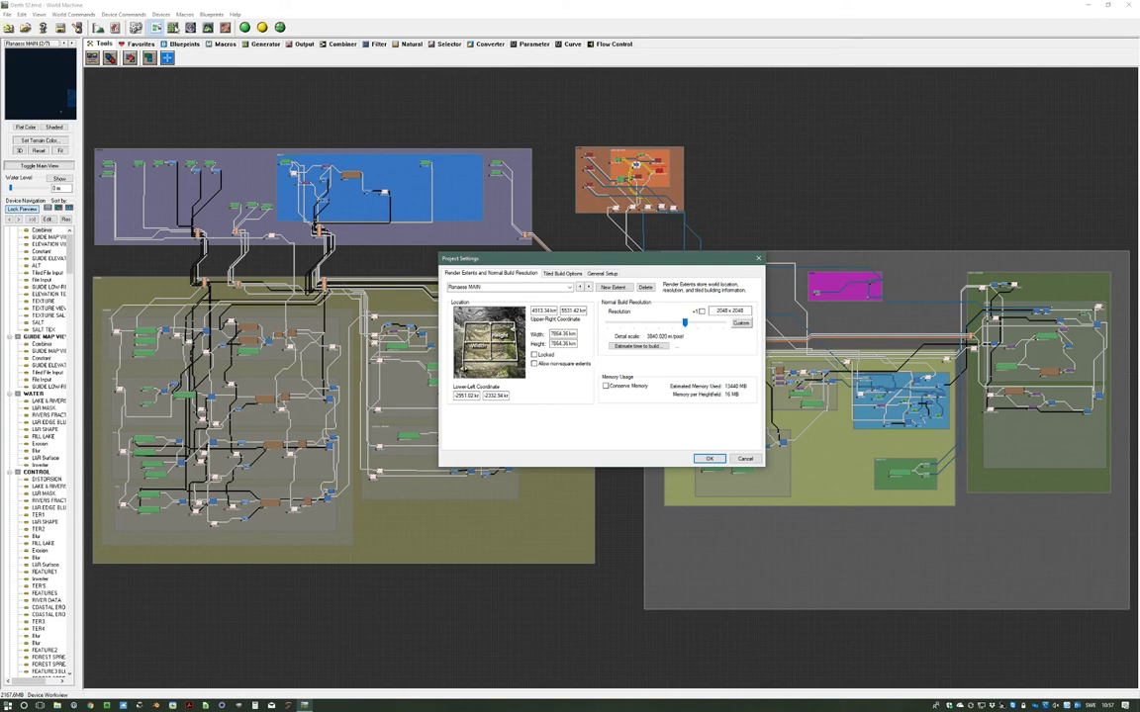
{"action": "left_click", "coordinate": [744, 459]}
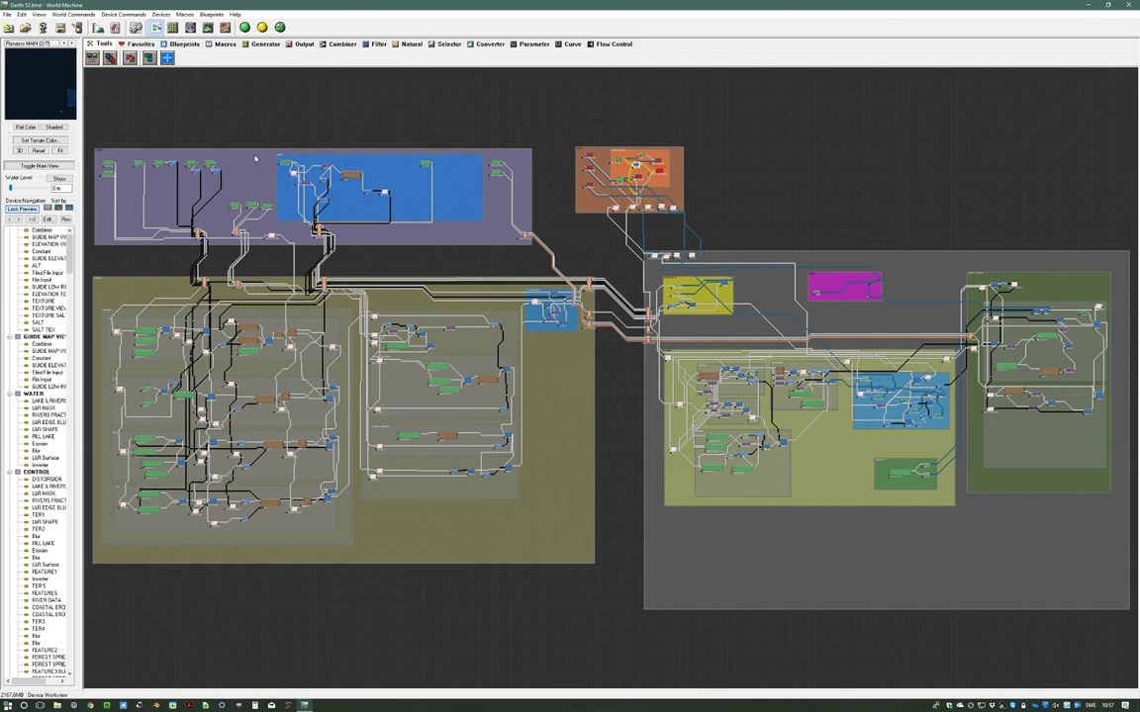
Show the world in the layout view, framed on its render extents.
{"action": "left_click", "coordinate": [172, 27]}
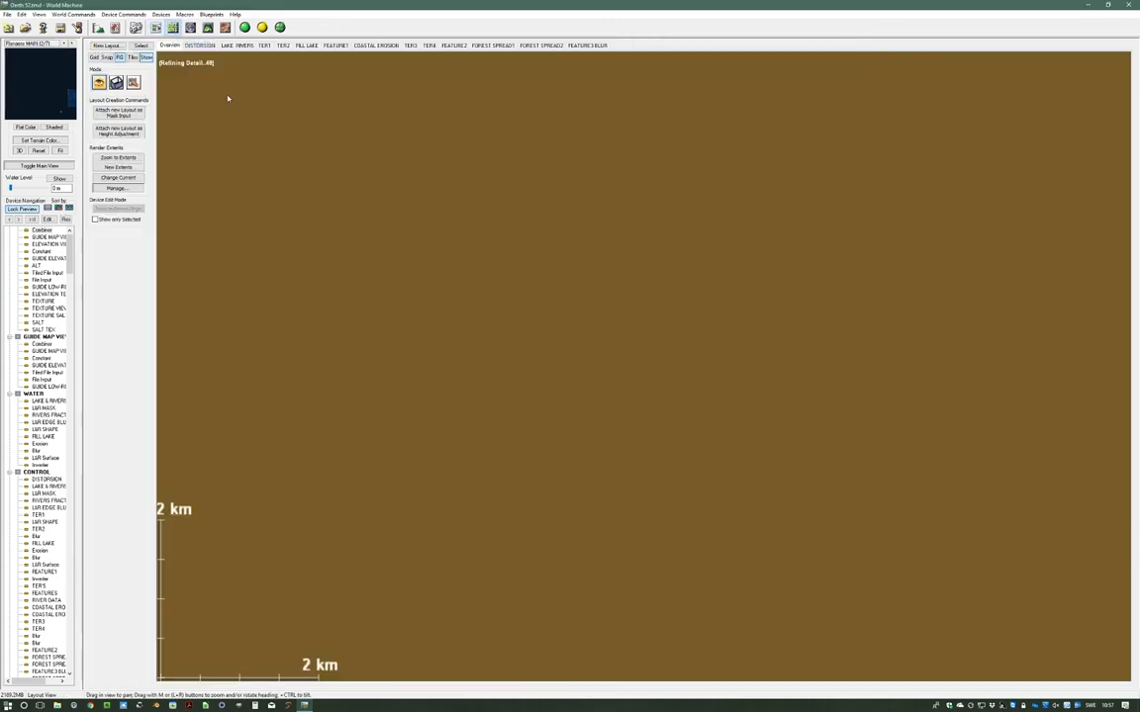
{"action": "left_click", "coordinate": [139, 159]}
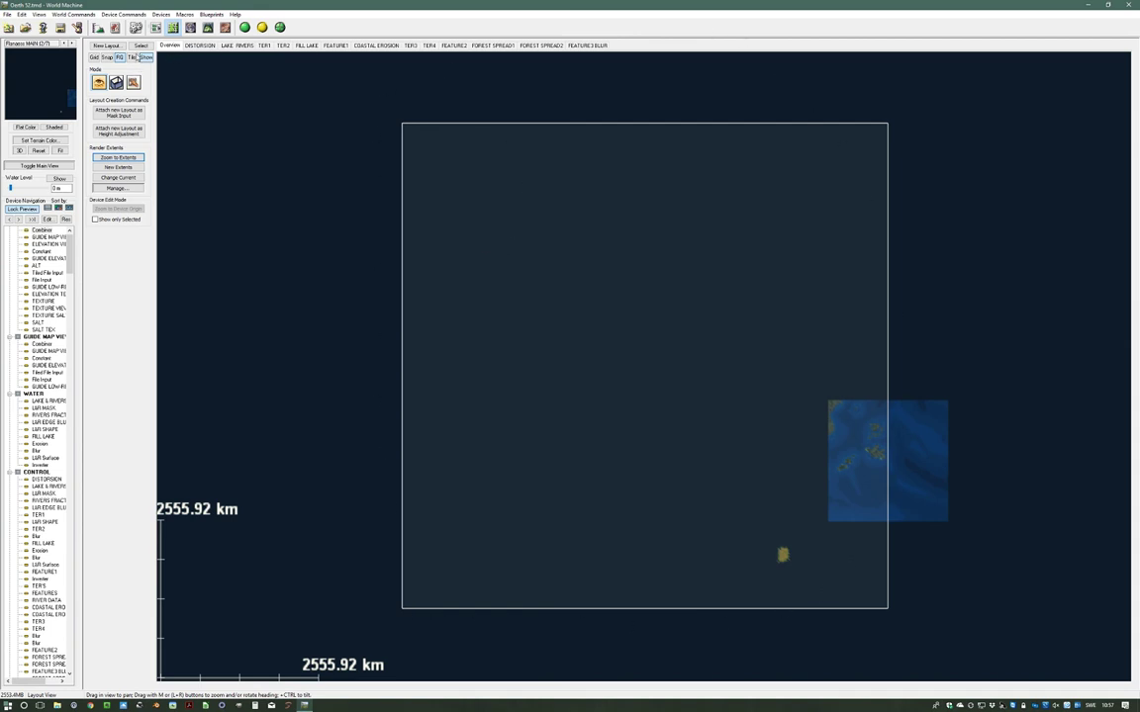
Show the tile grid over the layout and examine the numbered tiles inside the render extent up close.
{"action": "left_click", "coordinate": [132, 57]}
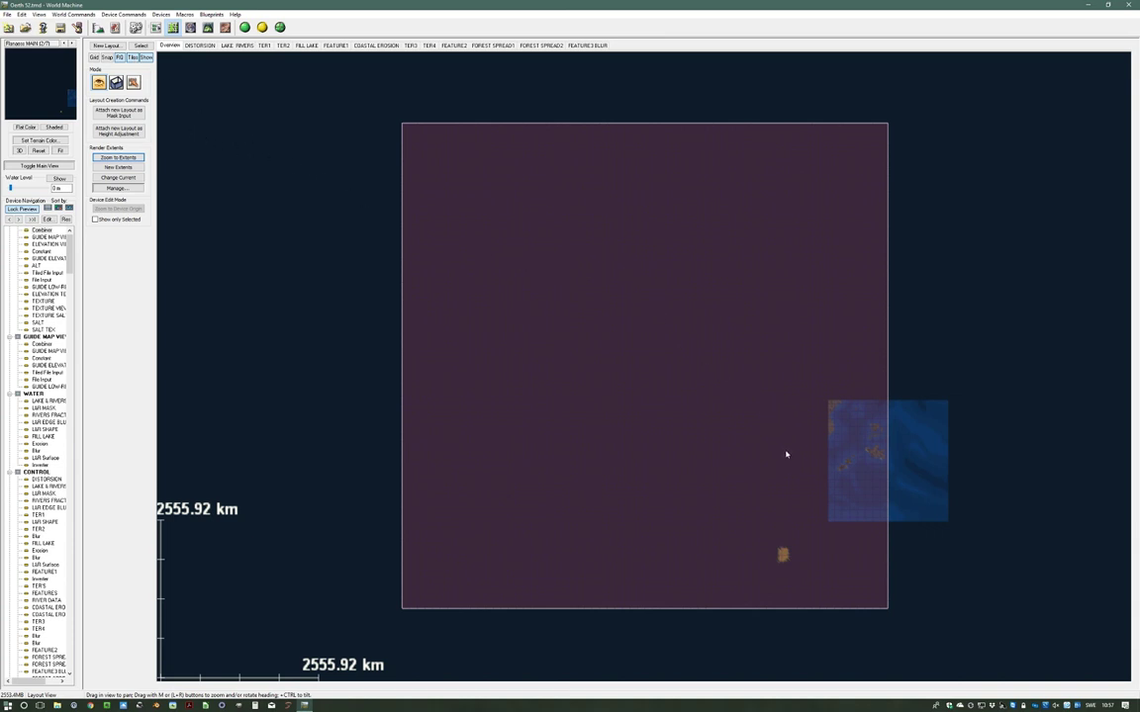
{"action": "scroll", "coordinate": [793, 471], "scroll_direction": "up", "scroll_amount": 5}
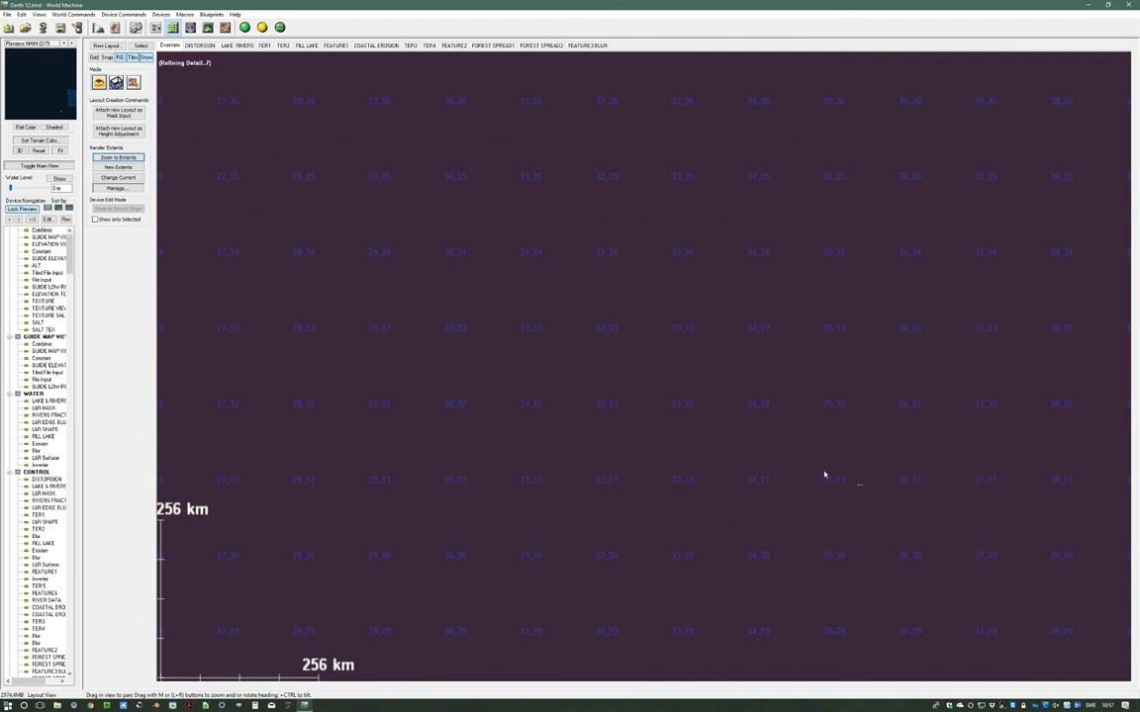
{"action": "left_click_drag", "start_coordinate": [824, 475], "coordinate": [514, 282]}
{"action": "left_click_drag", "start_coordinate": [857, 476], "coordinate": [532, 282]}
{"action": "left_click_drag", "start_coordinate": [850, 458], "coordinate": [496, 293]}
{"action": "left_click_drag", "start_coordinate": [771, 405], "coordinate": [608, 338]}
{"action": "middle_click_drag", "start_coordinate": [314, 254], "coordinate": [591, 247]}
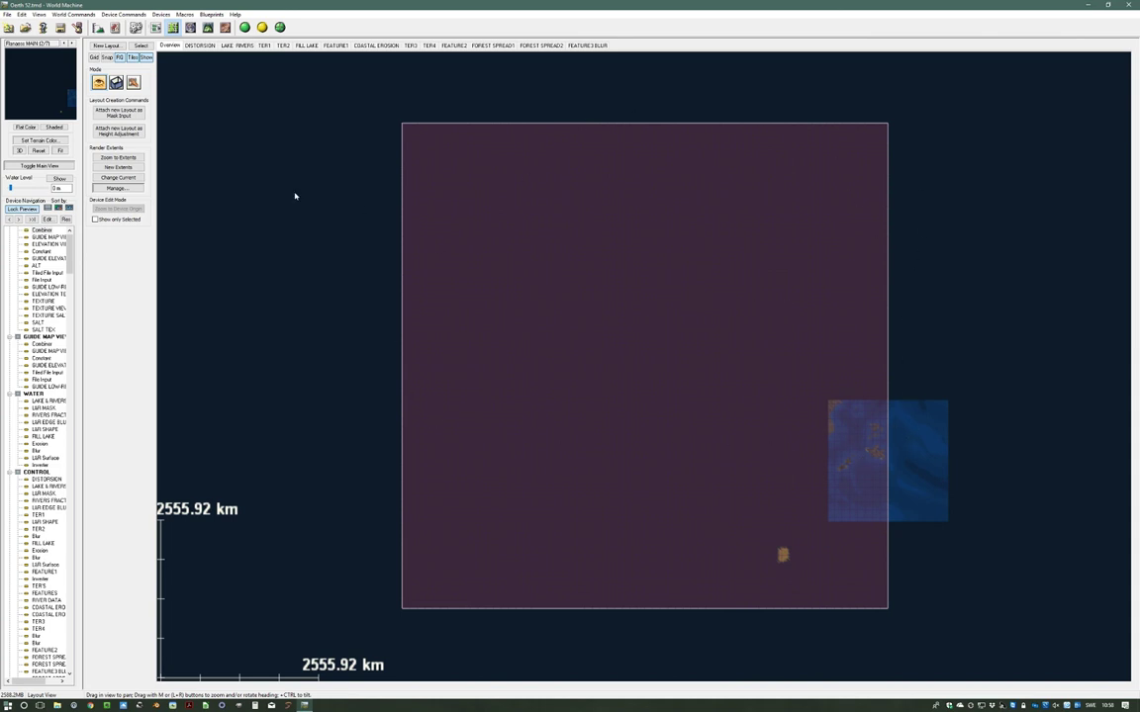
Switch the layout to Render Extents mode and lock the current extent's coordinates and size in the project settings.
{"action": "left_click", "coordinate": [114, 81]}
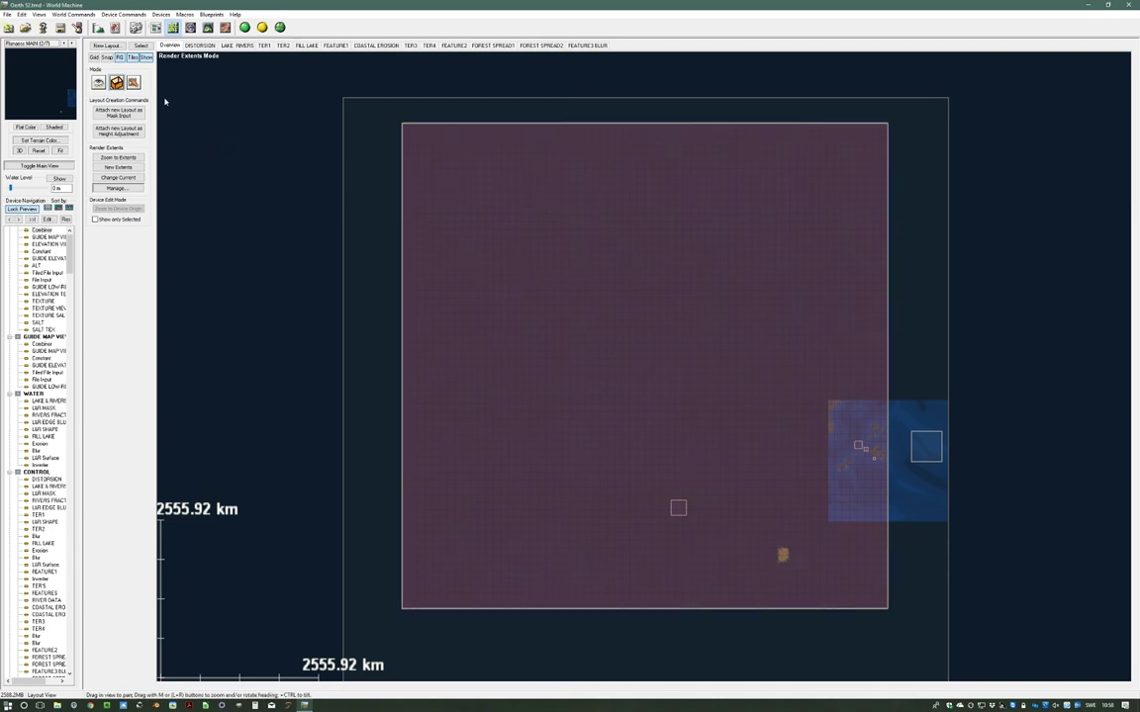
{"action": "left_click", "coordinate": [79, 25]}
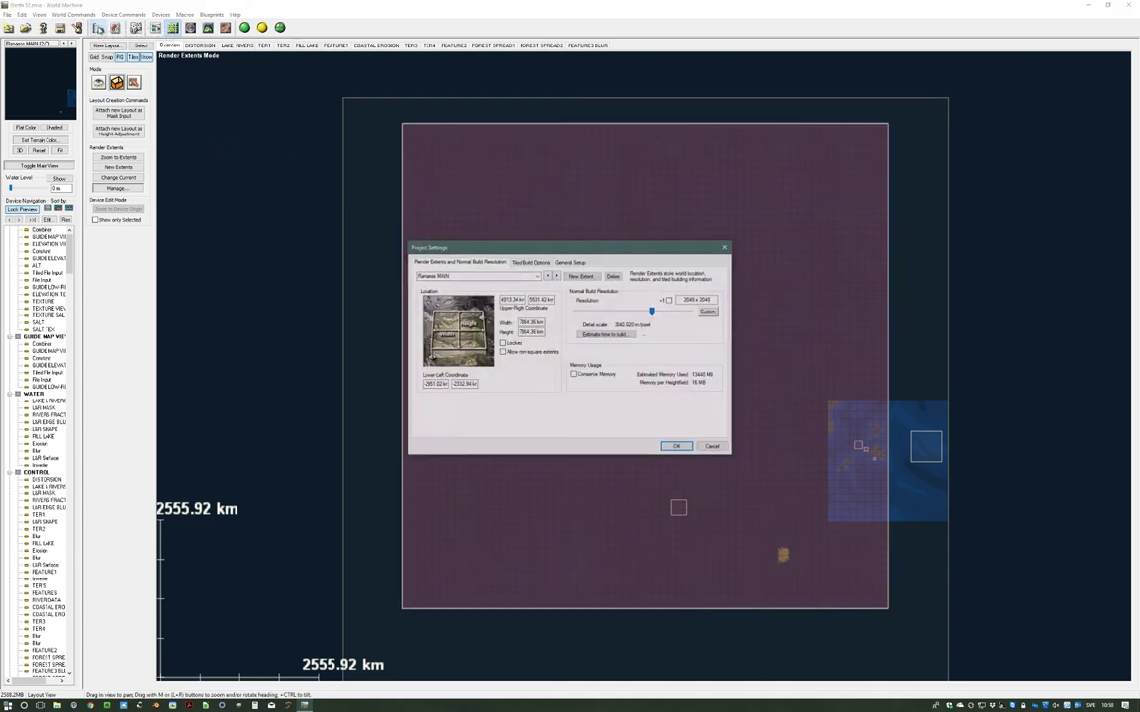
{"action": "left_click_drag", "start_coordinate": [447, 249], "coordinate": [459, 247]}
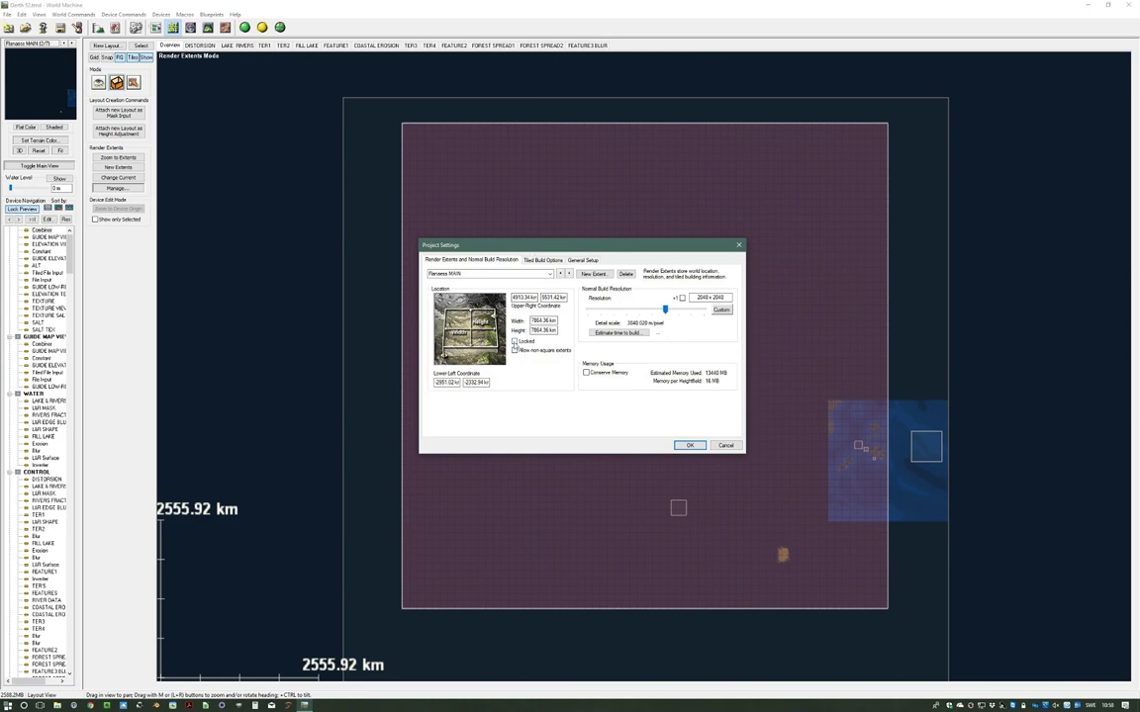
{"action": "left_click", "coordinate": [514, 342]}
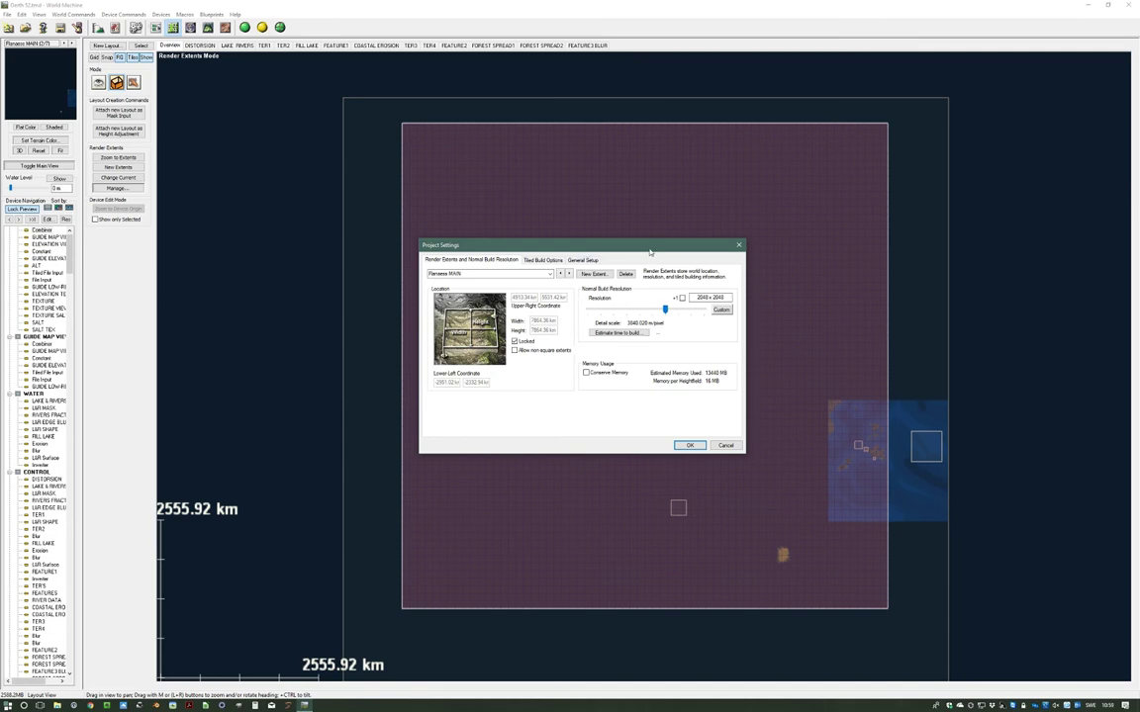
{"action": "left_click_drag", "start_coordinate": [589, 244], "coordinate": [581, 246]}
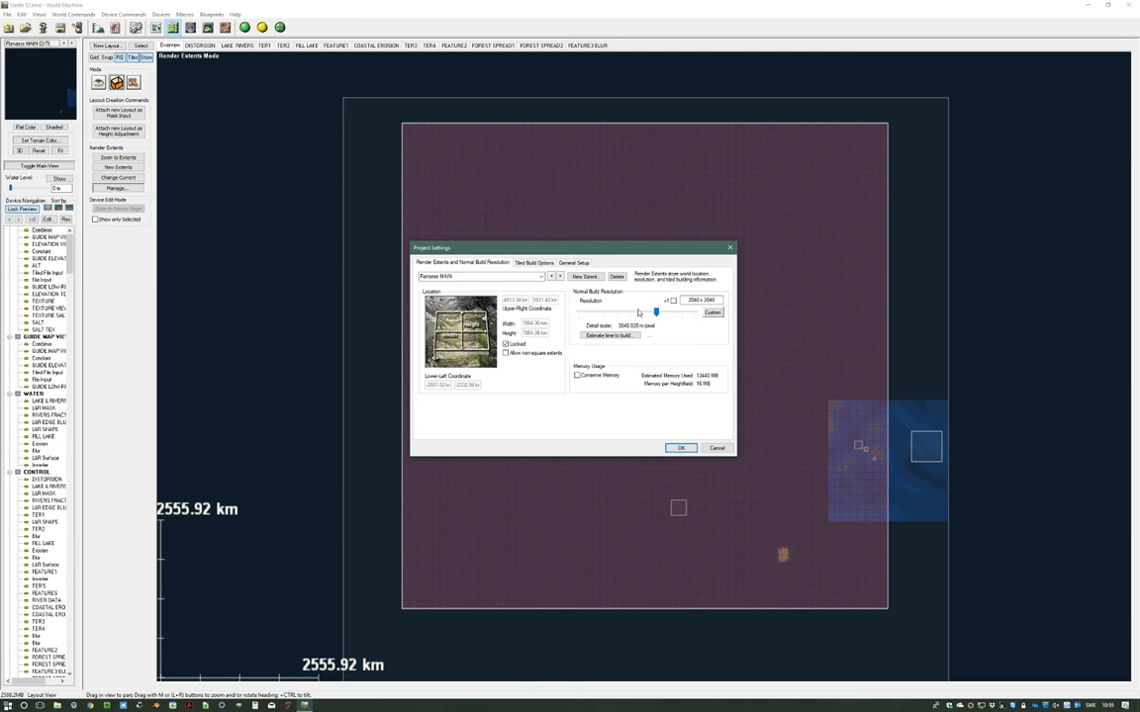
Compare the normal build resolution with the tiled build resolution settings, including their detail scales.
{"action": "left_click", "coordinate": [541, 263]}
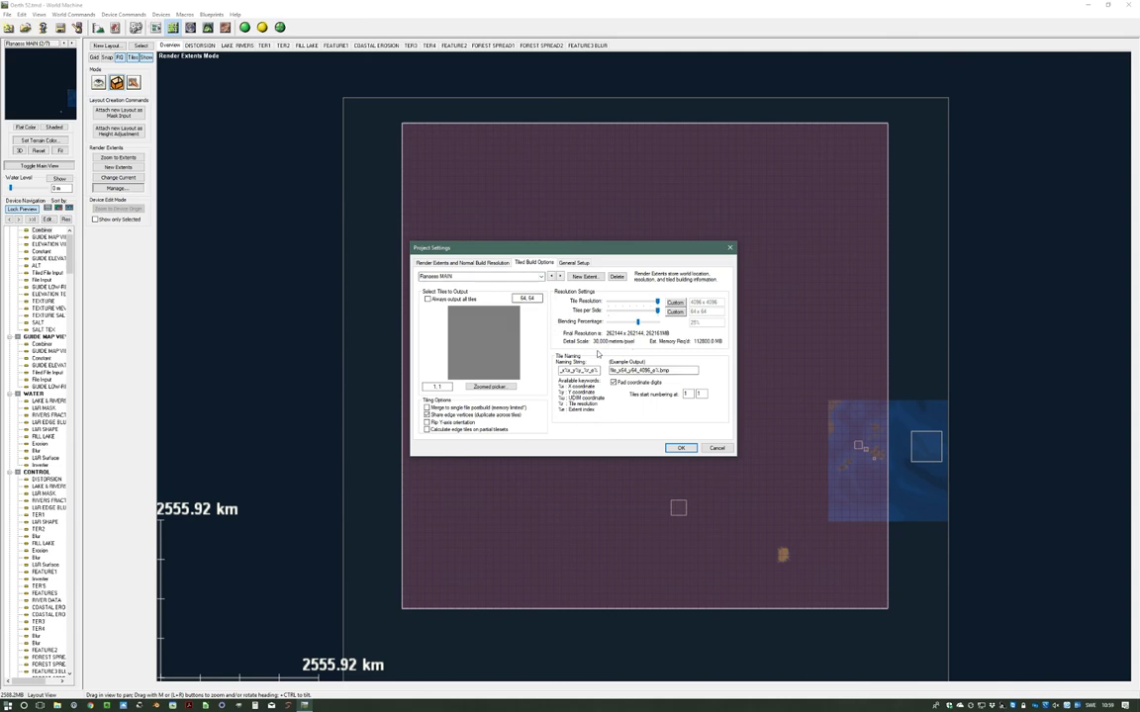
{"action": "left_click", "coordinate": [462, 263]}
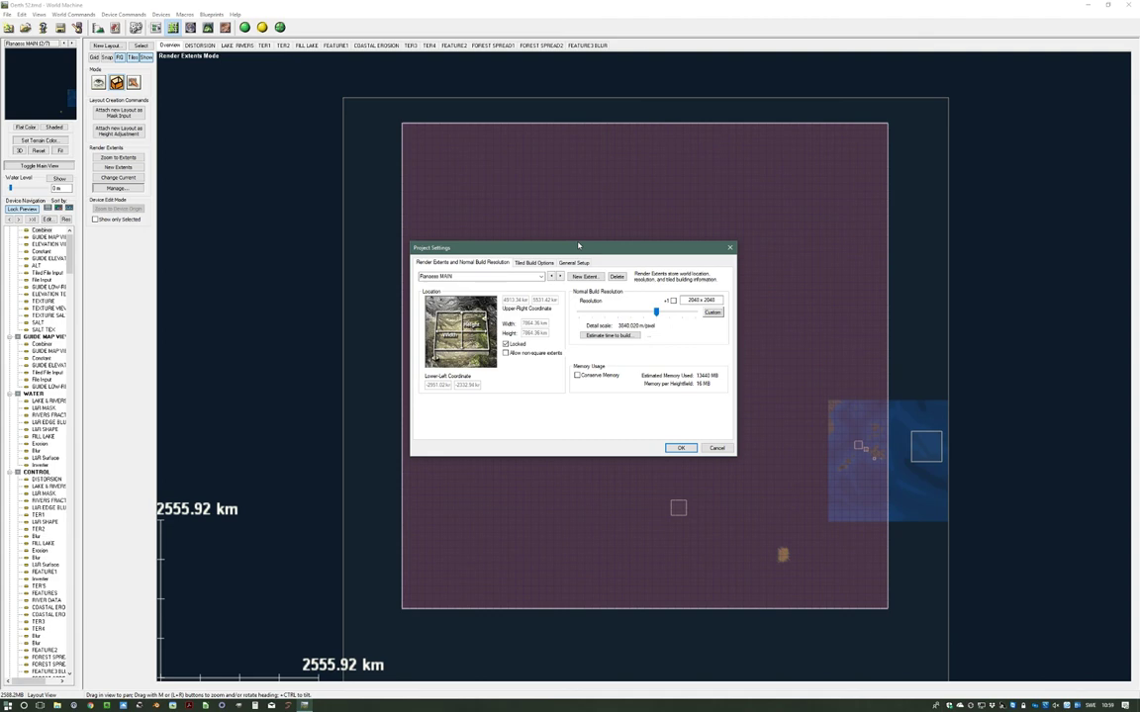
{"action": "left_click", "coordinate": [518, 263]}
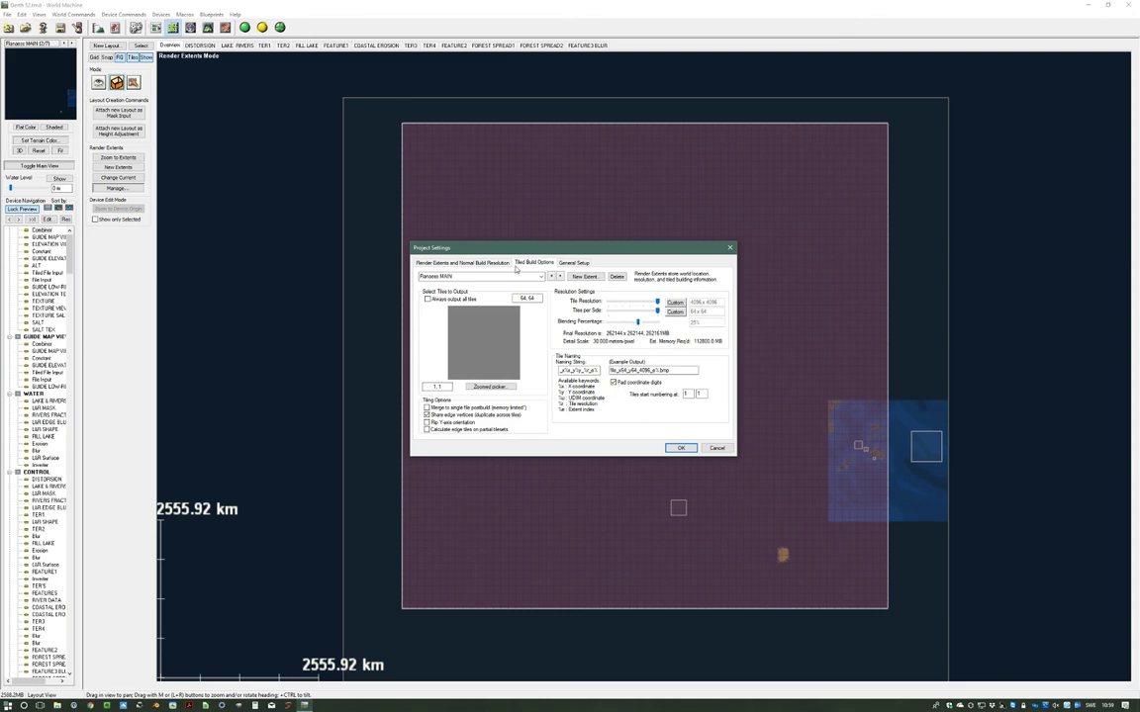
{"action": "left_click", "coordinate": [463, 263]}
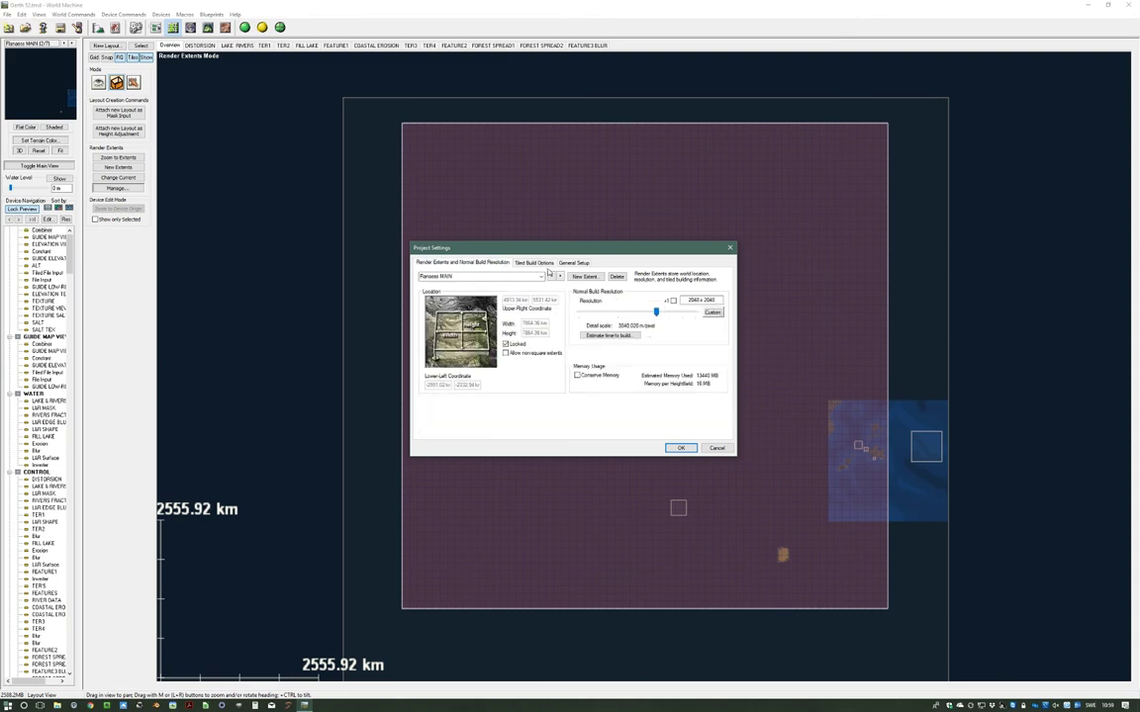
{"action": "left_click", "coordinate": [534, 263]}
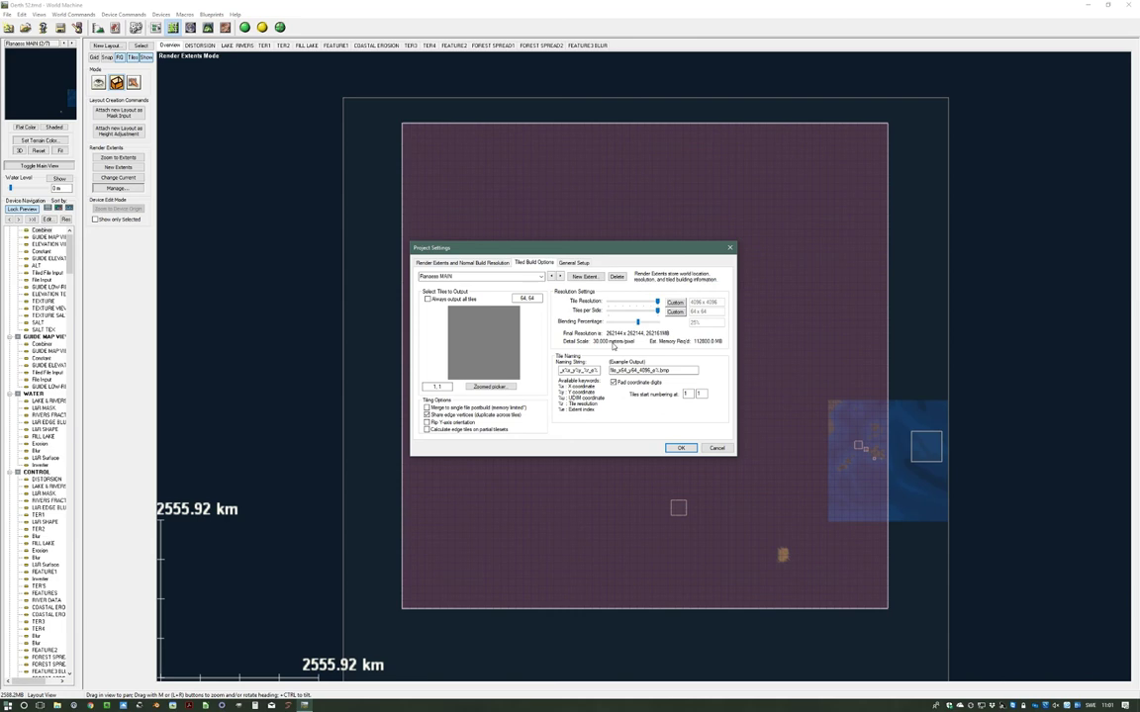
{"action": "left_click", "coordinate": [501, 264]}
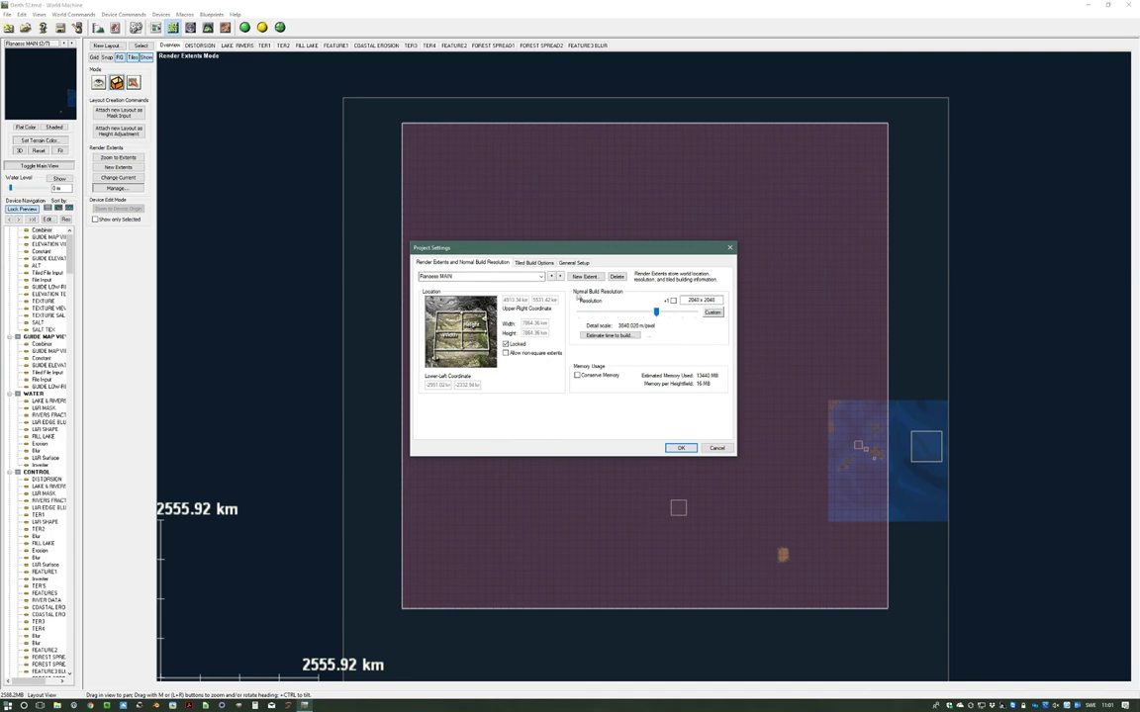
{"action": "left_click", "coordinate": [524, 263]}
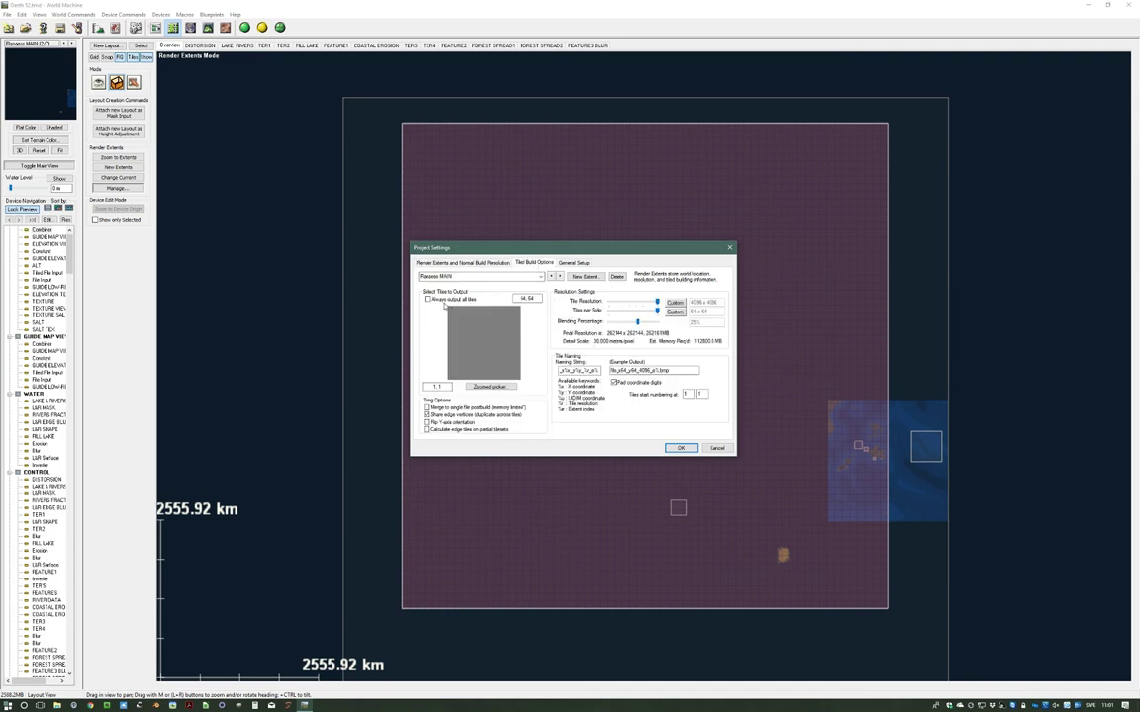
Select a single output tile in the zoomed tile picker, deselect it again, and accept the picker.
{"action": "left_click", "coordinate": [489, 386]}
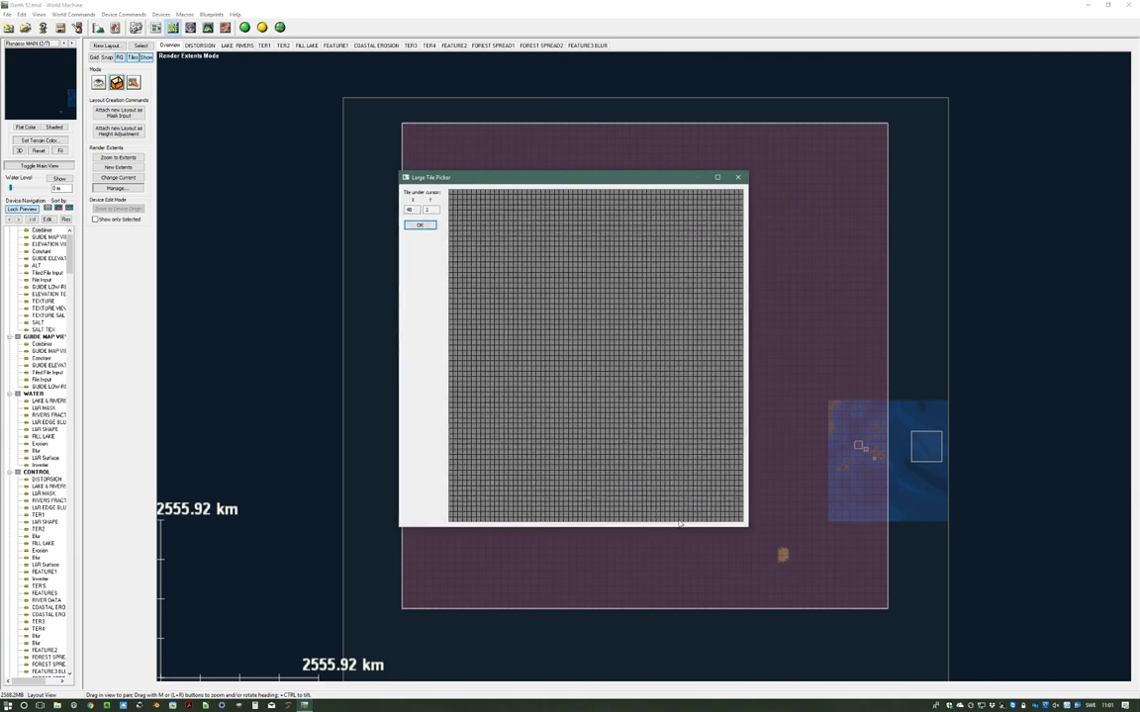
{"action": "left_click", "coordinate": [727, 494]}
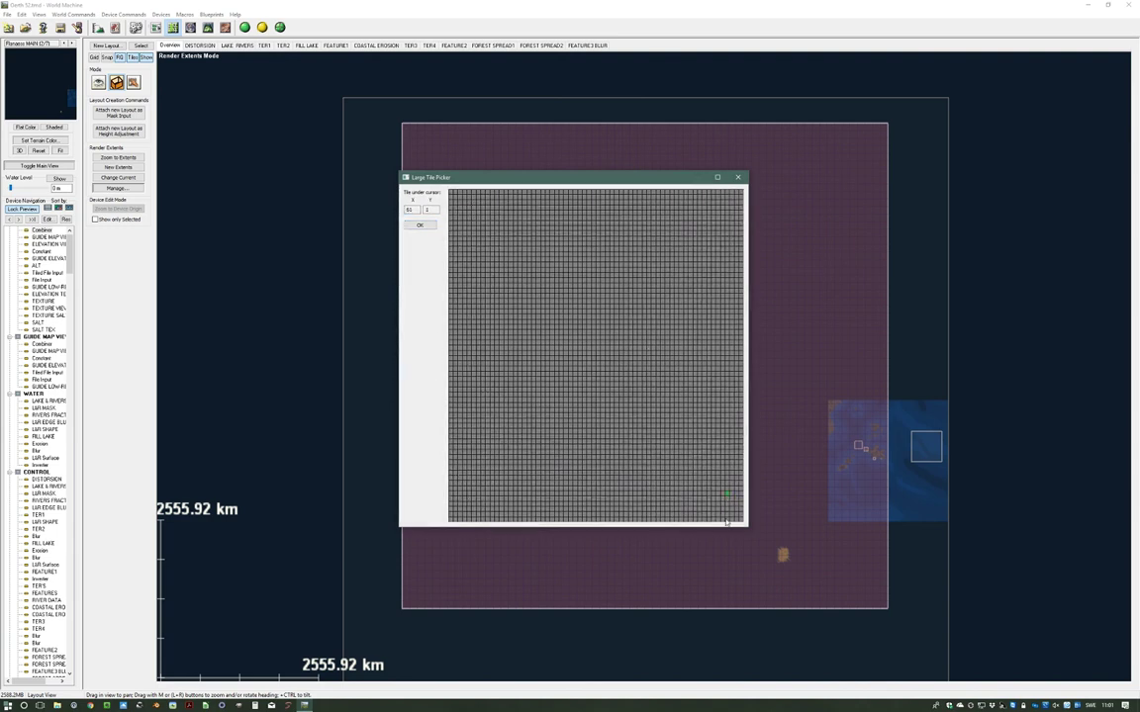
{"action": "left_click", "coordinate": [728, 496]}
{"action": "left_click", "coordinate": [419, 224]}
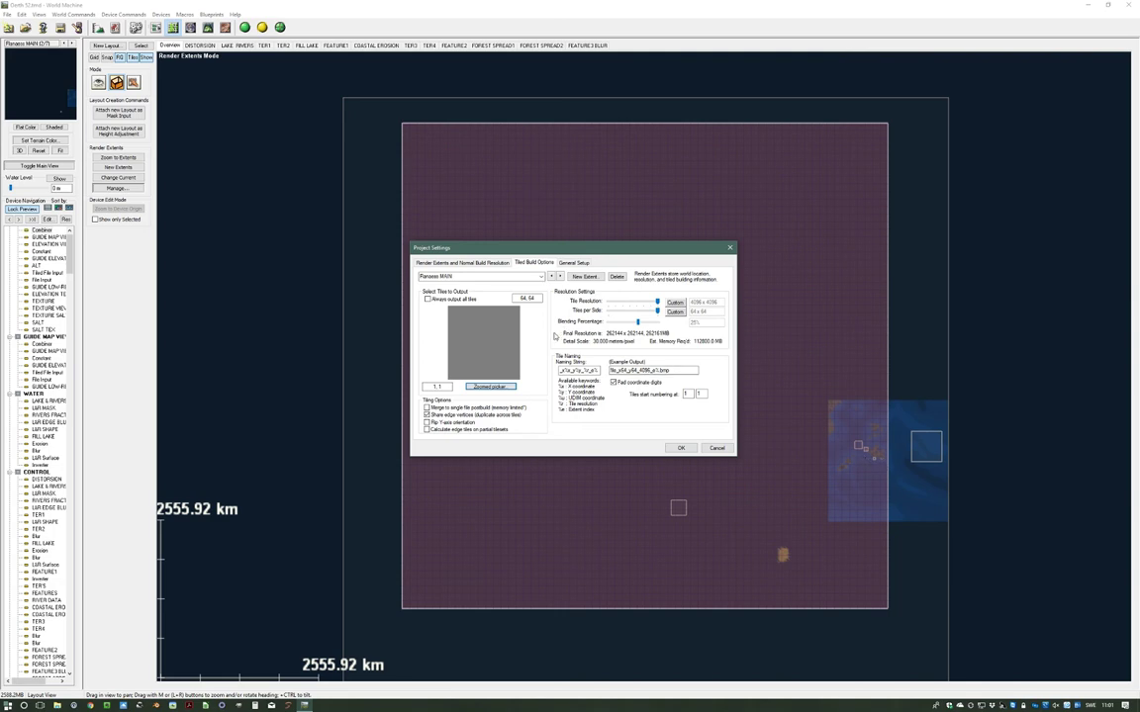
Review the list of stored render extents, keeping the MAIN extent as the current one.
{"action": "left_click", "coordinate": [482, 263]}
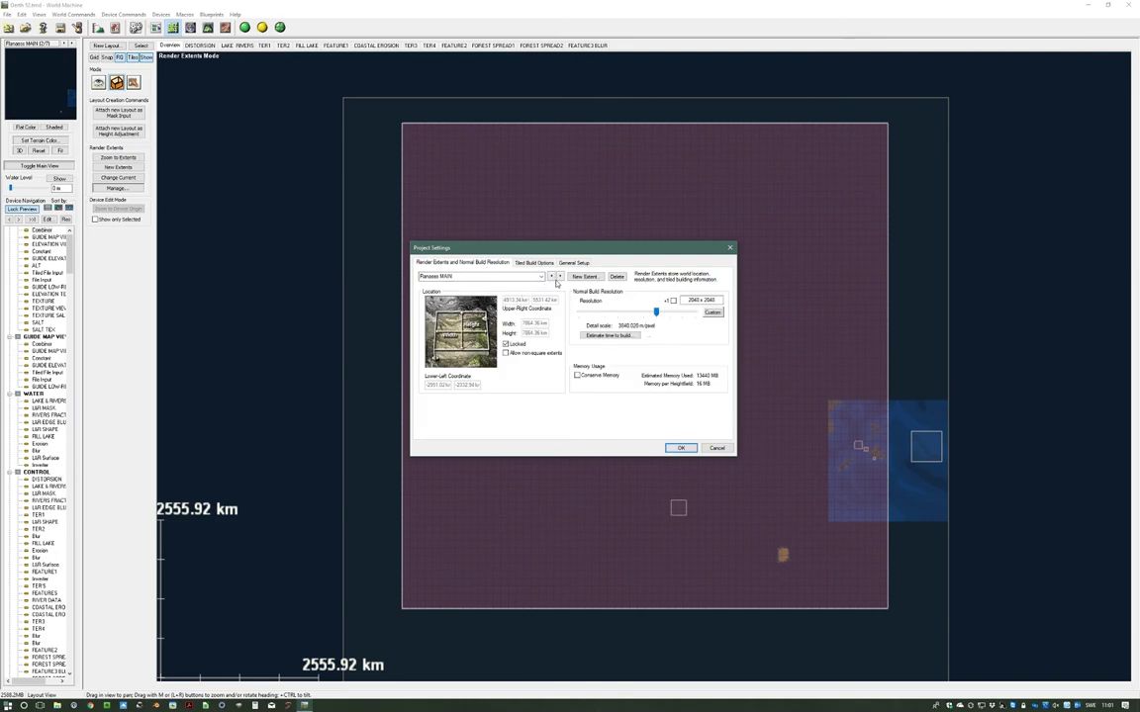
{"action": "left_click", "coordinate": [542, 277]}
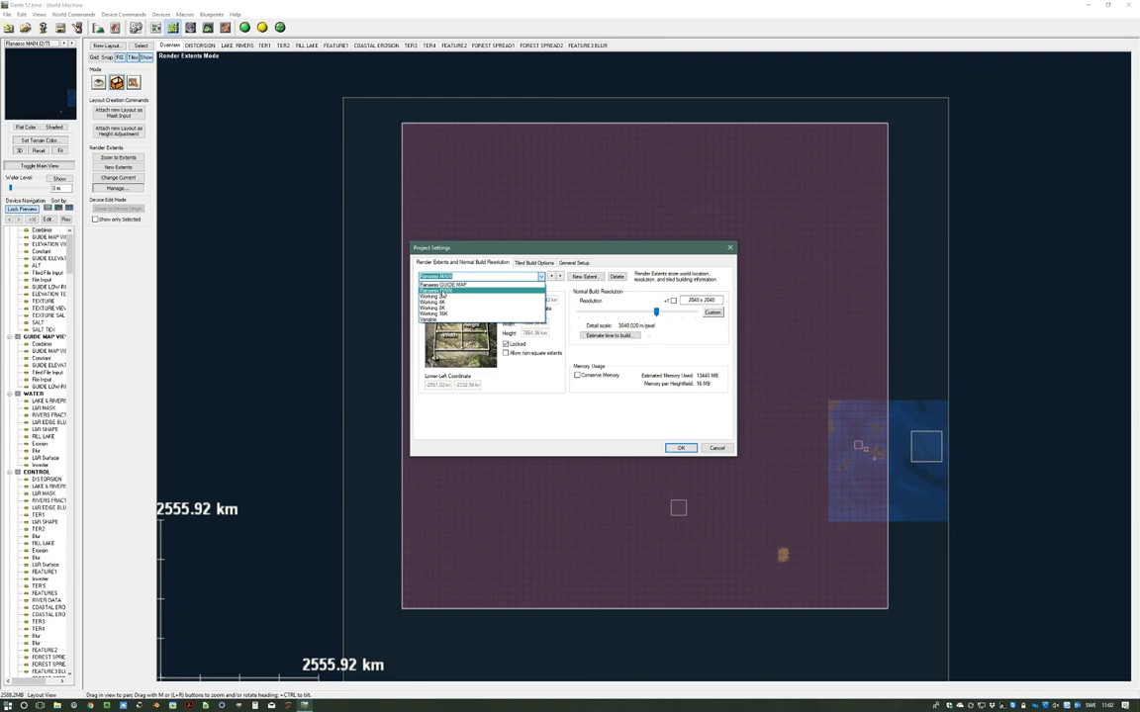
{"action": "left_click", "coordinate": [442, 291]}
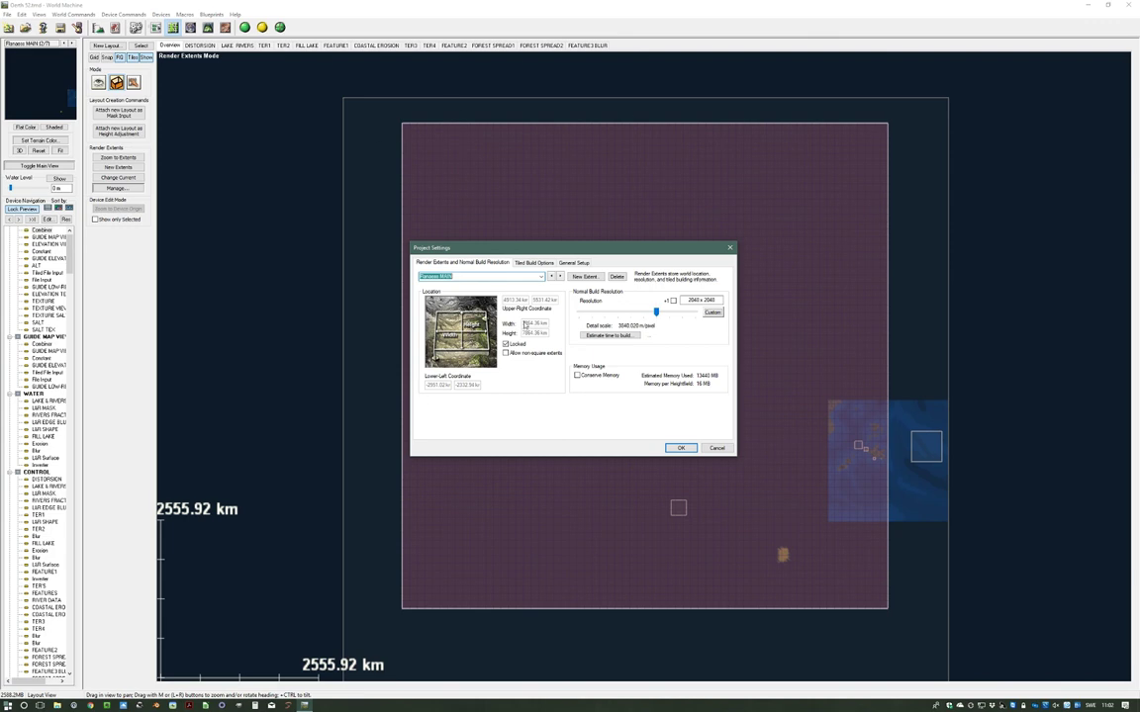
{"action": "left_click", "coordinate": [542, 277]}
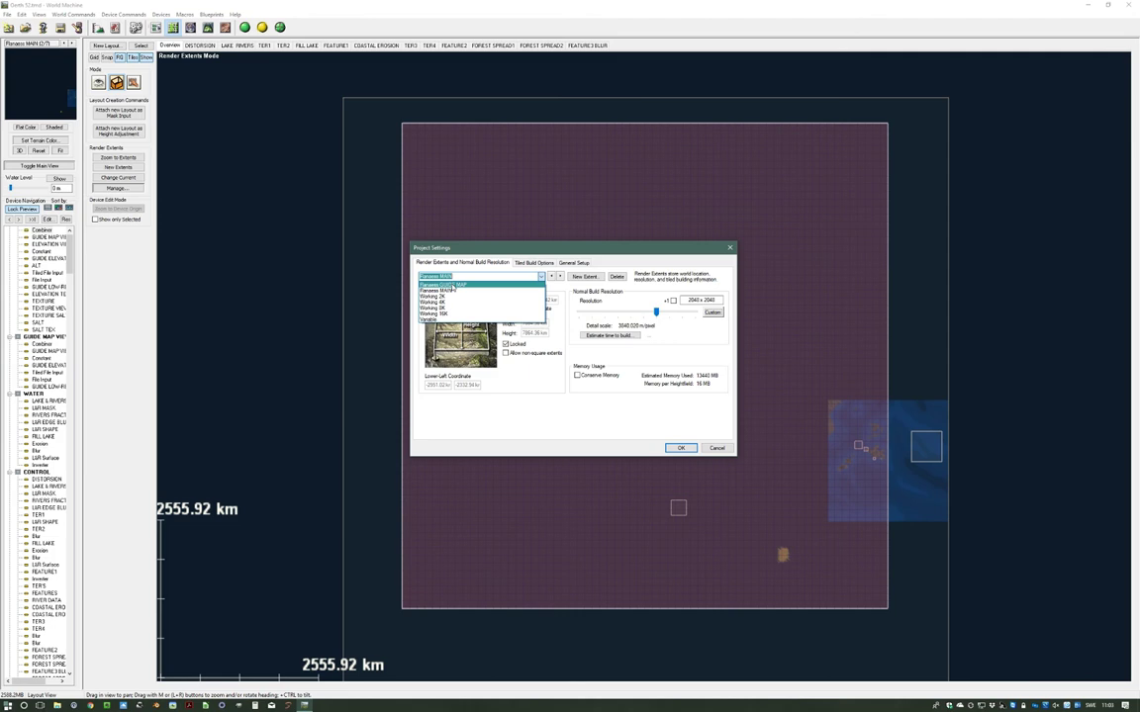
{"action": "left_click", "coordinate": [477, 338]}
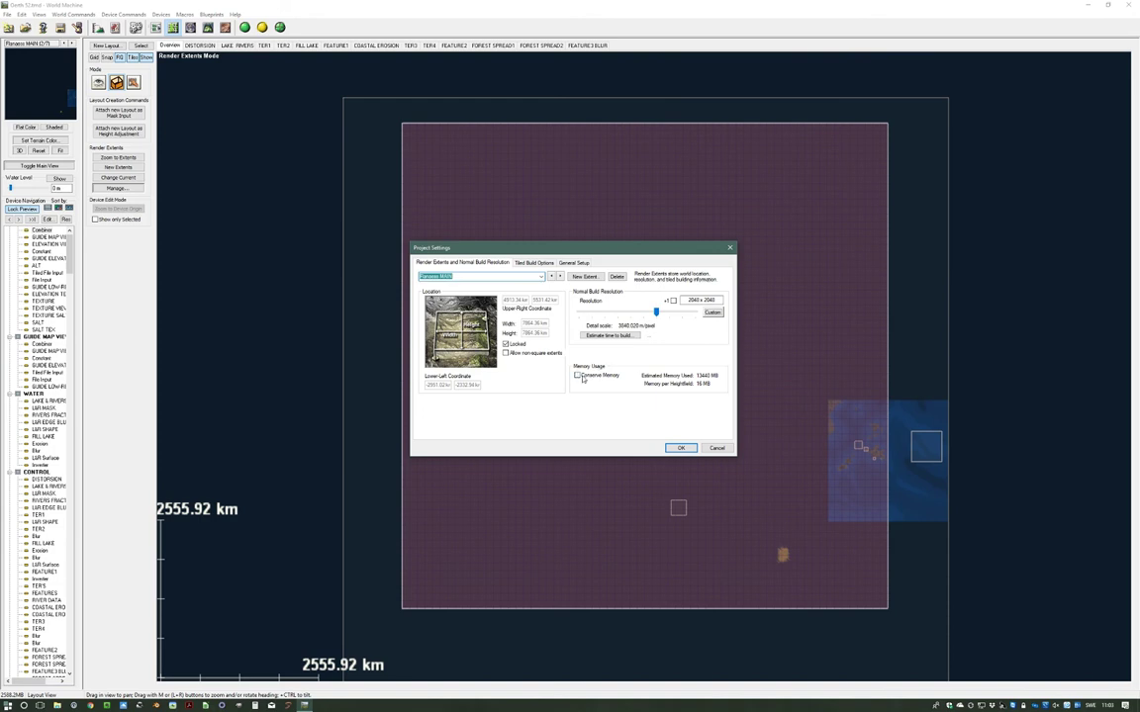
Toggle the Conserve Memory option and the Allow non-square extents option for the current render extent.
{"action": "left_click", "coordinate": [577, 376]}
{"action": "left_click", "coordinate": [577, 377]}
{"action": "left_click", "coordinate": [577, 377]}
{"action": "left_click", "coordinate": [578, 376]}
{"action": "left_click", "coordinate": [578, 377]}
{"action": "left_click", "coordinate": [505, 355]}
Try a lower number of tiles per side in the tiled build options and return it to 64 x 64.
{"action": "left_click", "coordinate": [529, 265]}
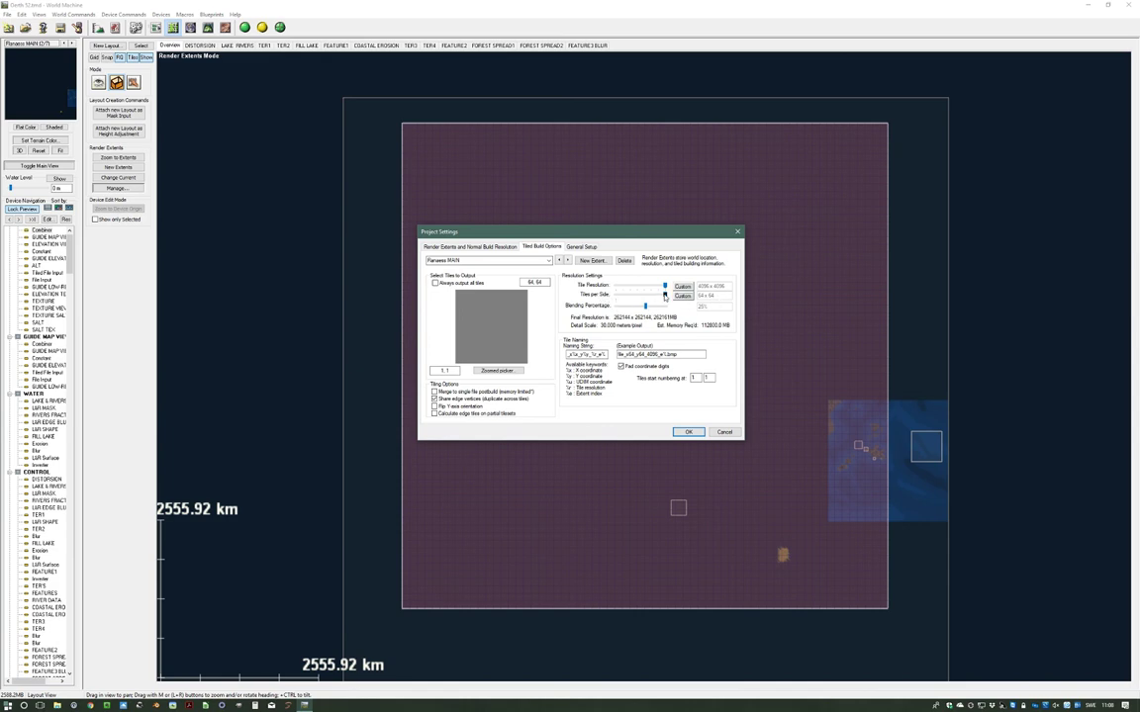
{"action": "left_click_drag", "start_coordinate": [665, 297], "coordinate": [662, 296]}
{"action": "left_click_drag", "start_coordinate": [663, 300], "coordinate": [665, 298]}
{"action": "left_click_drag", "start_coordinate": [683, 236], "coordinate": [692, 224]}
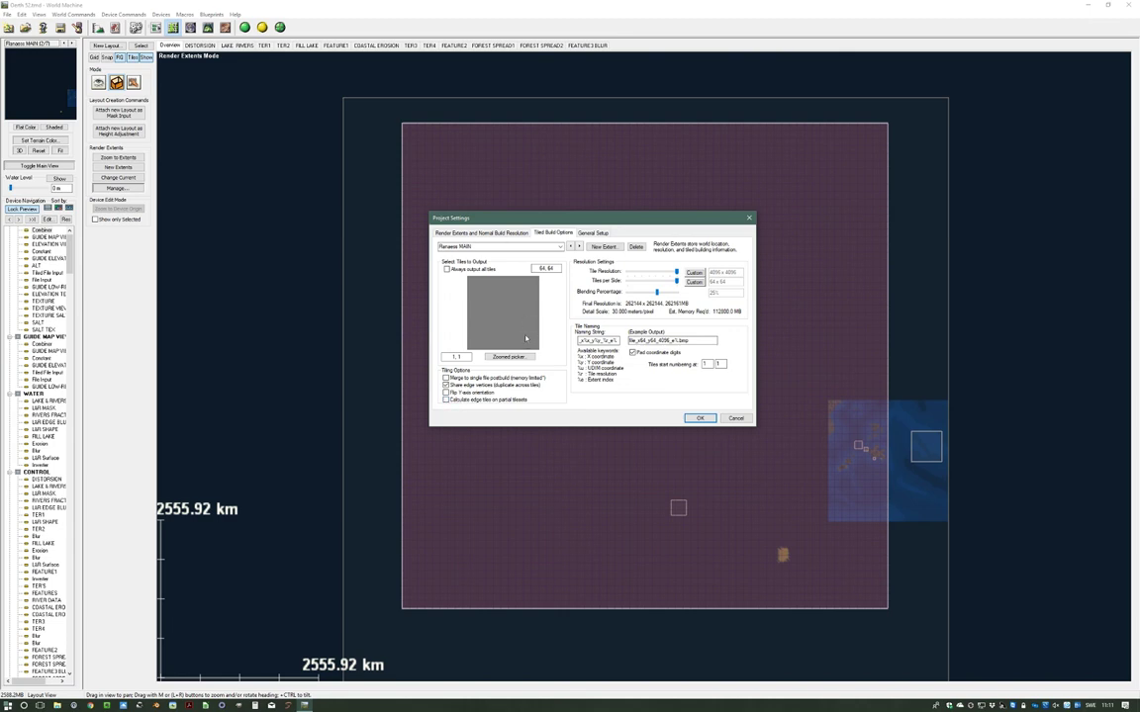
Toggle the calculation of edge tiles on partial tilesets and examine the tile naming string.
{"action": "left_click", "coordinate": [446, 400]}
{"action": "left_click", "coordinate": [593, 342]}
Set the project's default scaling operator to Fractal in the general setup and accept the project settings.
{"action": "left_click", "coordinate": [584, 233]}
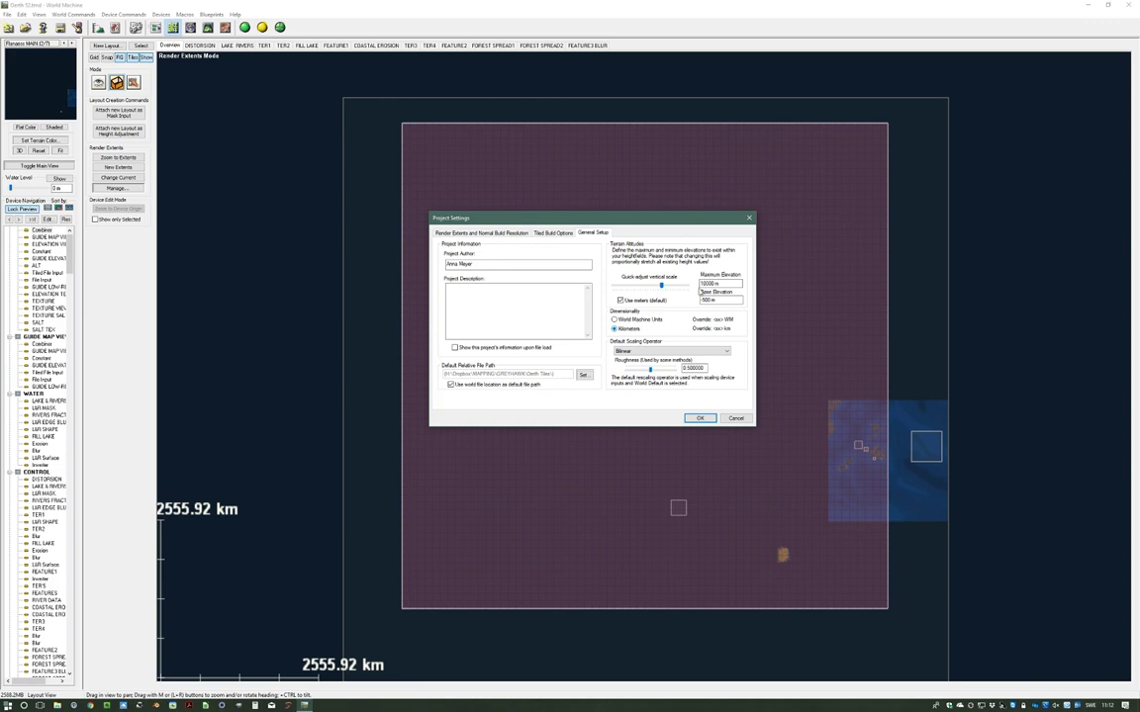
{"action": "left_click", "coordinate": [711, 284]}
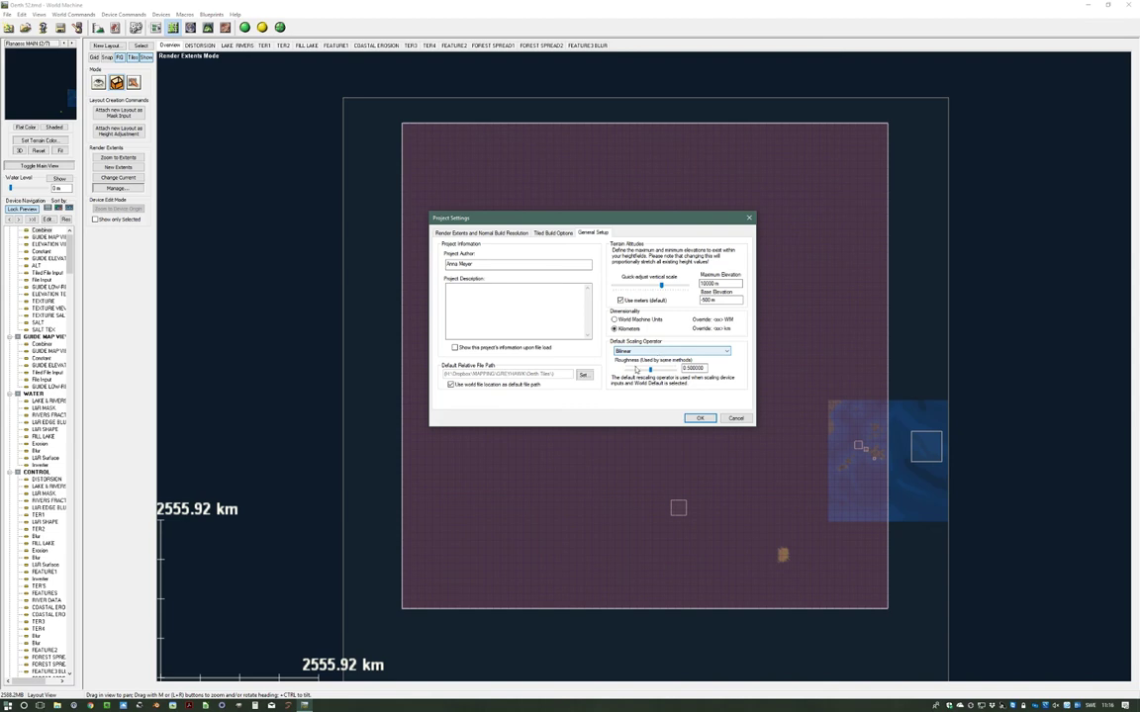
{"action": "left_click", "coordinate": [631, 353]}
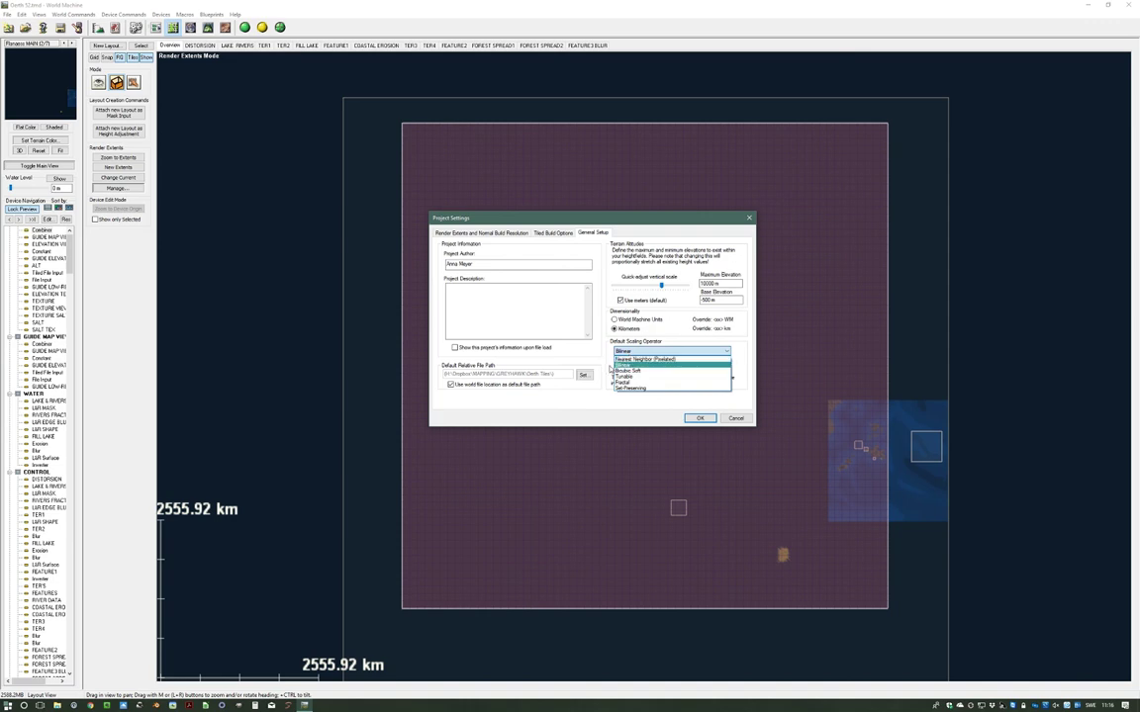
{"action": "left_click", "coordinate": [630, 353]}
{"action": "left_click", "coordinate": [630, 354]}
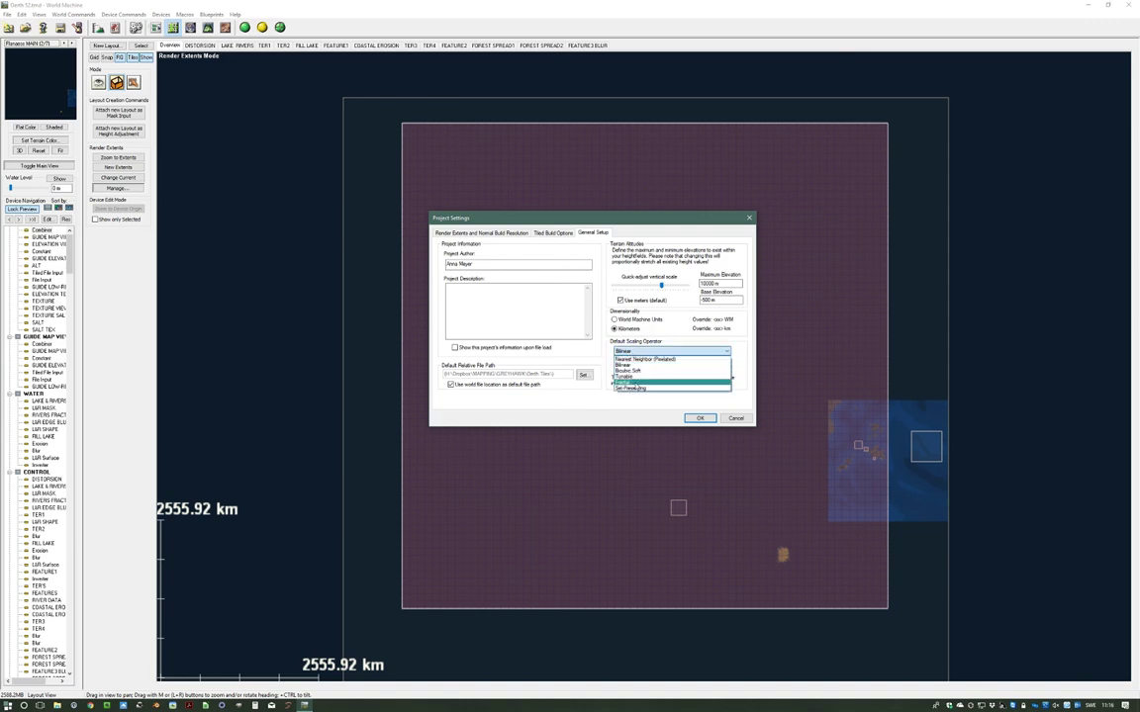
{"action": "left_click", "coordinate": [623, 386]}
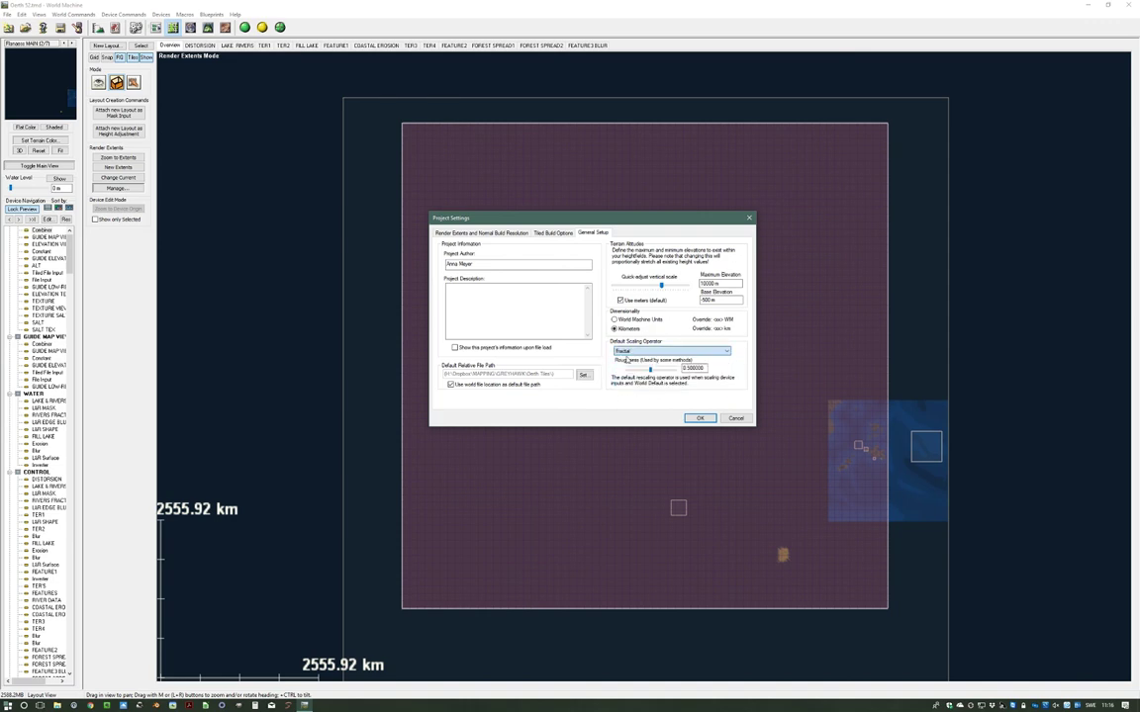
{"action": "left_click", "coordinate": [626, 362]}
{"action": "left_click", "coordinate": [688, 419]}
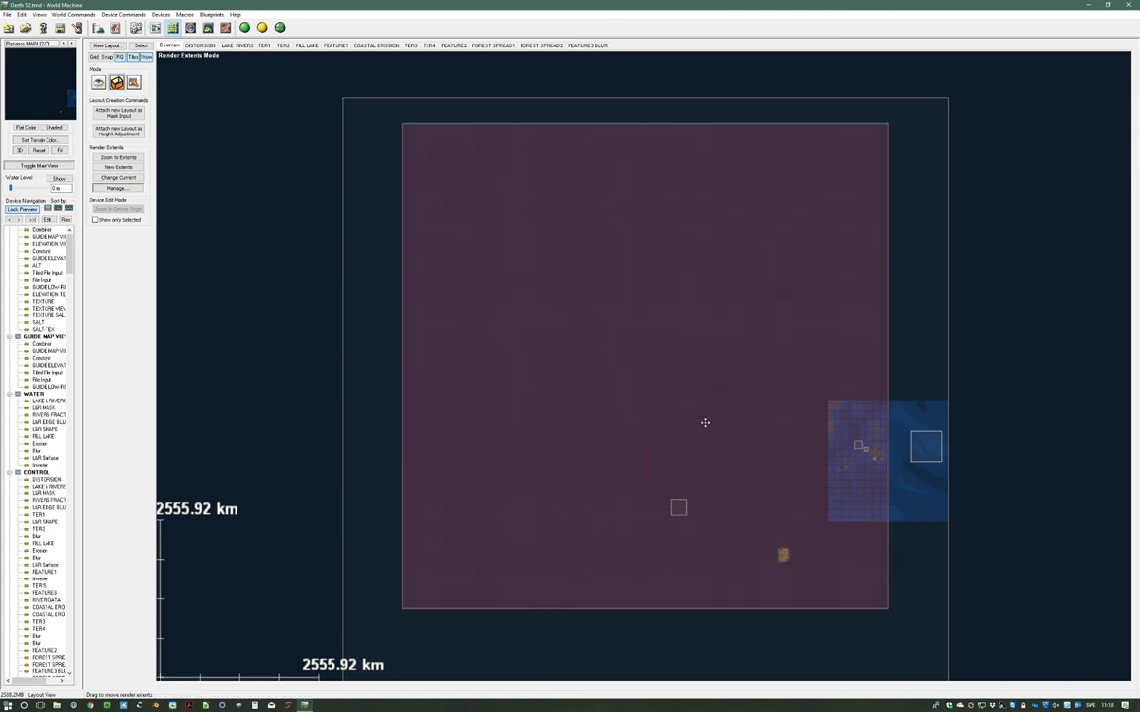
Examine the small render extents around the islands near the eastern edge of the main extent.
{"action": "right_click_drag", "start_coordinate": [702, 412], "coordinate": [495, 321]}
{"action": "scroll", "coordinate": [610, 367], "scroll_direction": "up", "scroll_amount": 5}
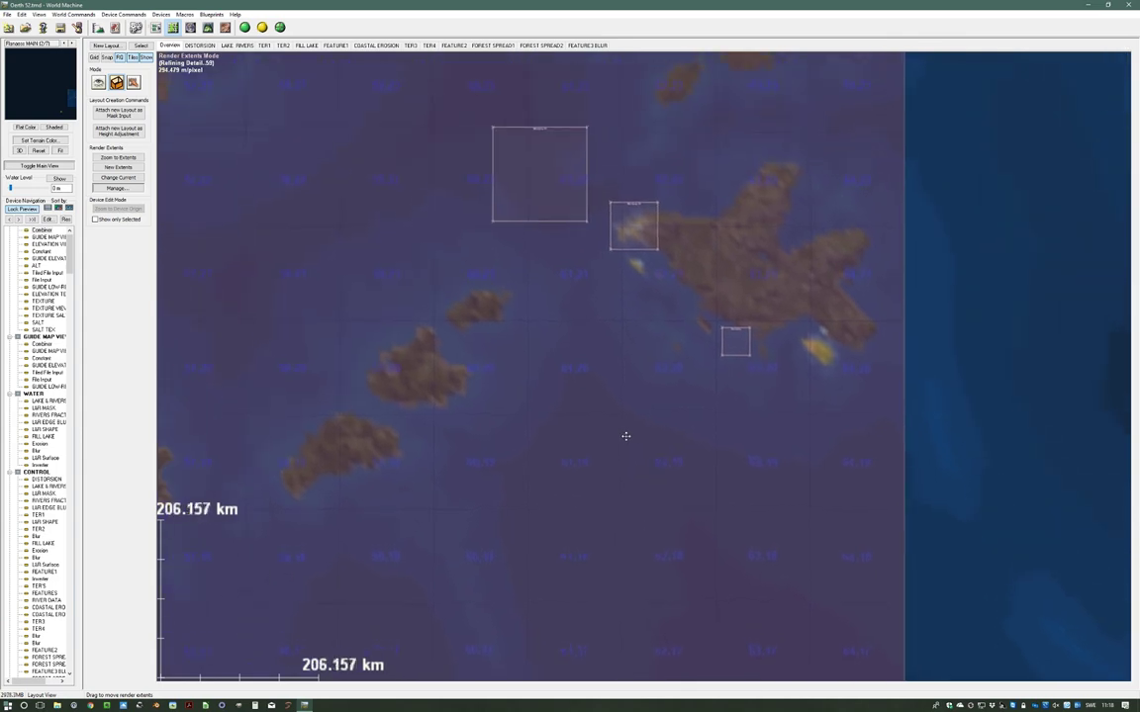
{"action": "scroll", "coordinate": [625, 435], "scroll_direction": "down", "scroll_amount": 1}
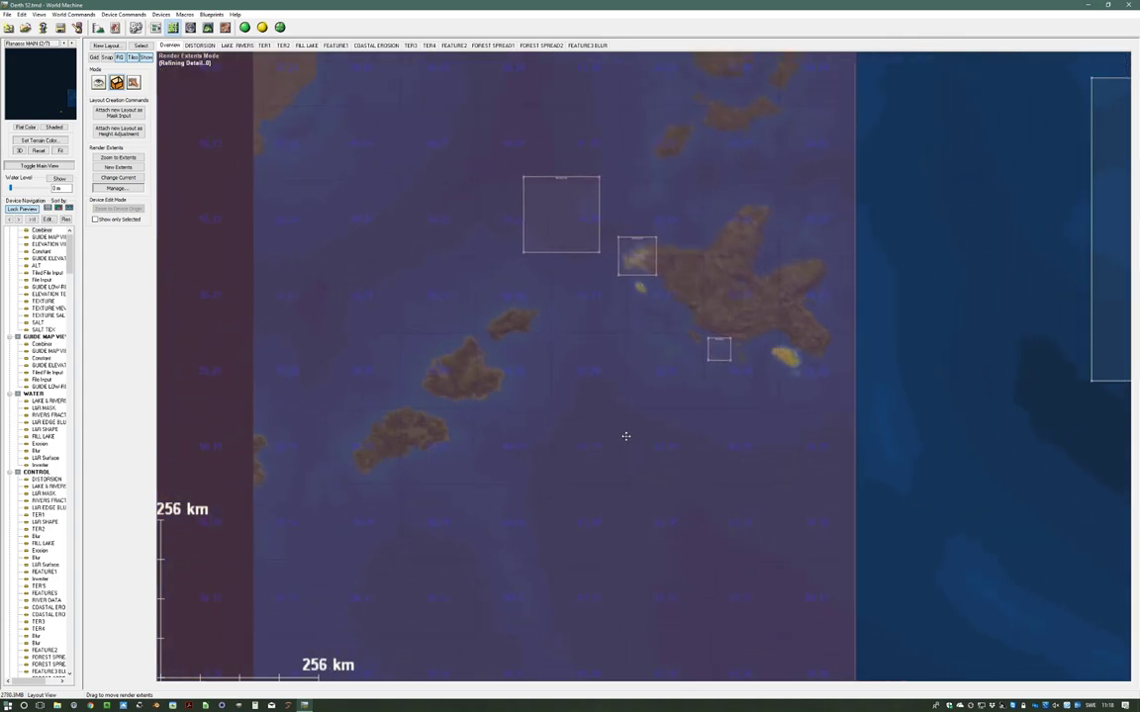